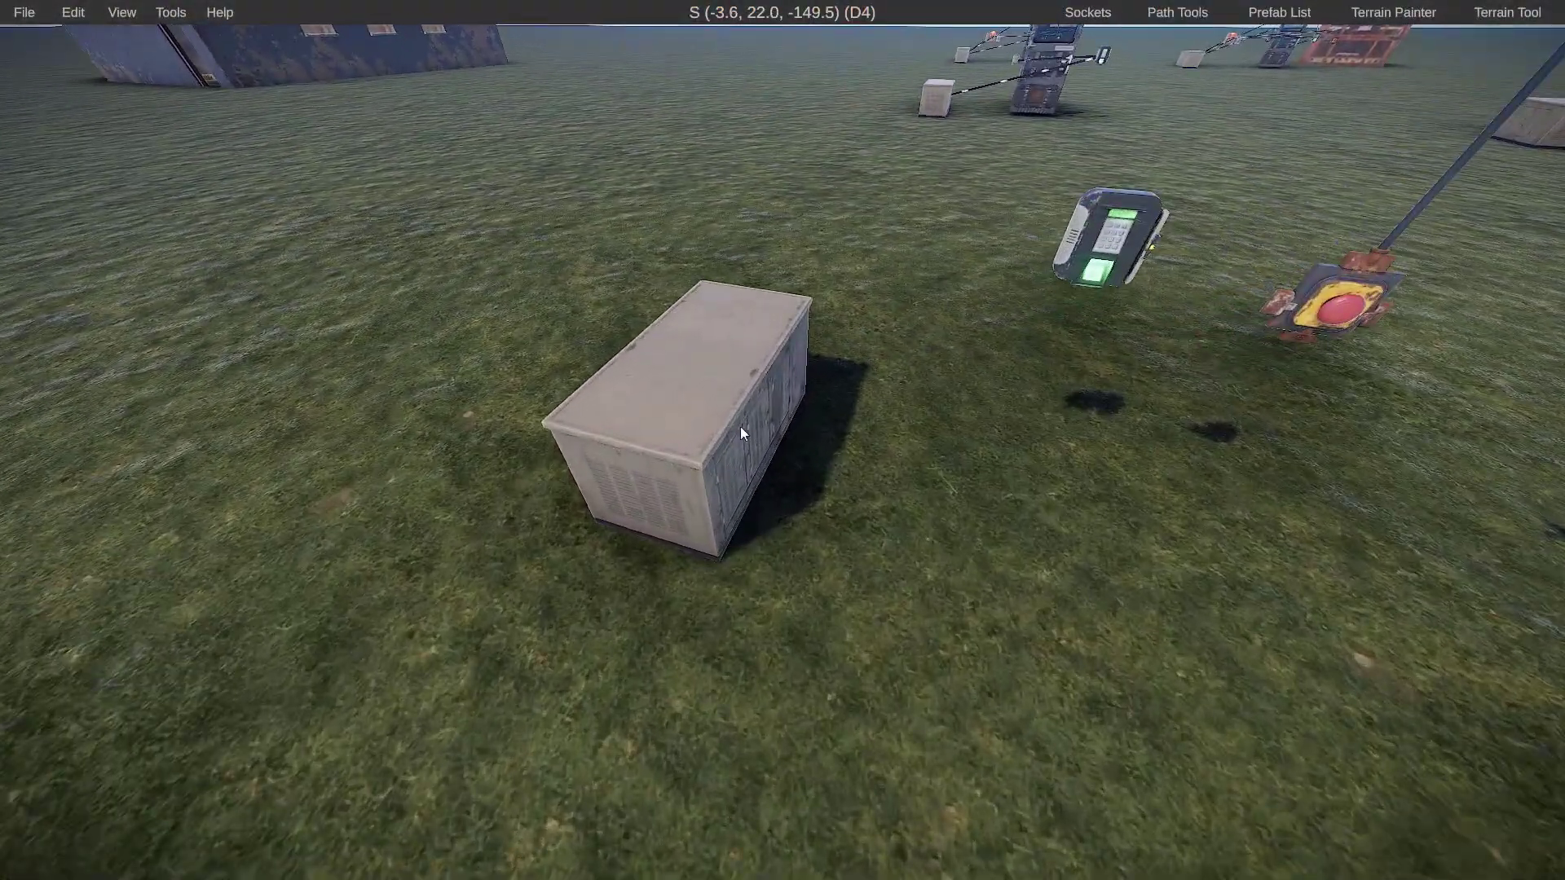
Connect the static generator's IO output to the card reader's power input
{"action": "left_click", "coordinate": [747, 424]}
{"action": "key", "text": "s"}
{"action": "right_click_drag", "start_coordinate": [747, 424], "coordinate": [781, 439]}
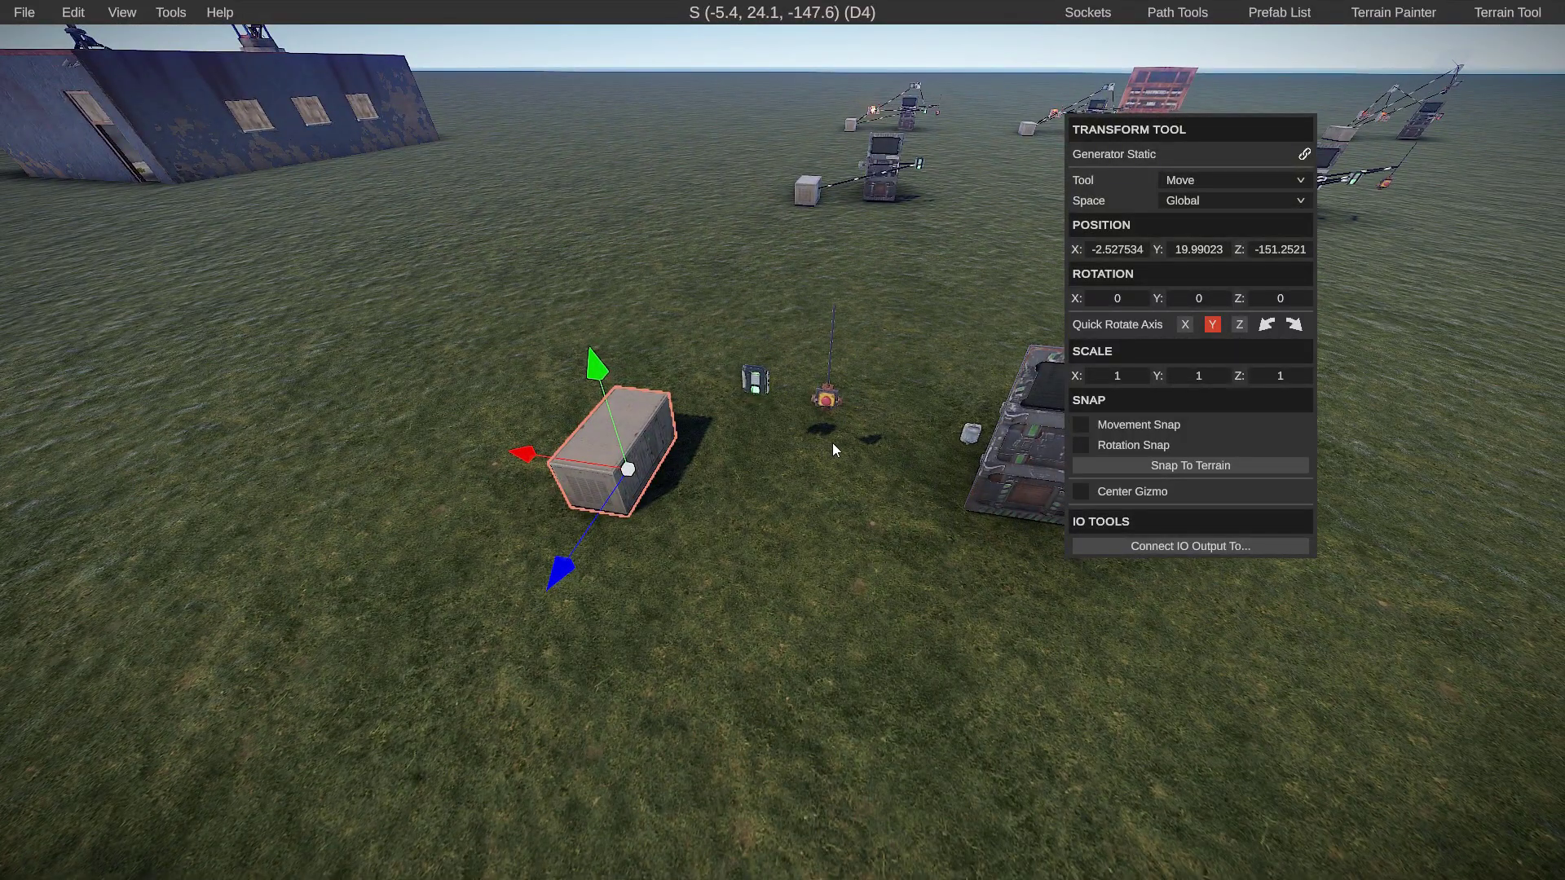
{"action": "left_click", "coordinate": [1148, 546]}
{"action": "left_click", "coordinate": [753, 380]}
{"action": "left_click", "coordinate": [754, 395]}
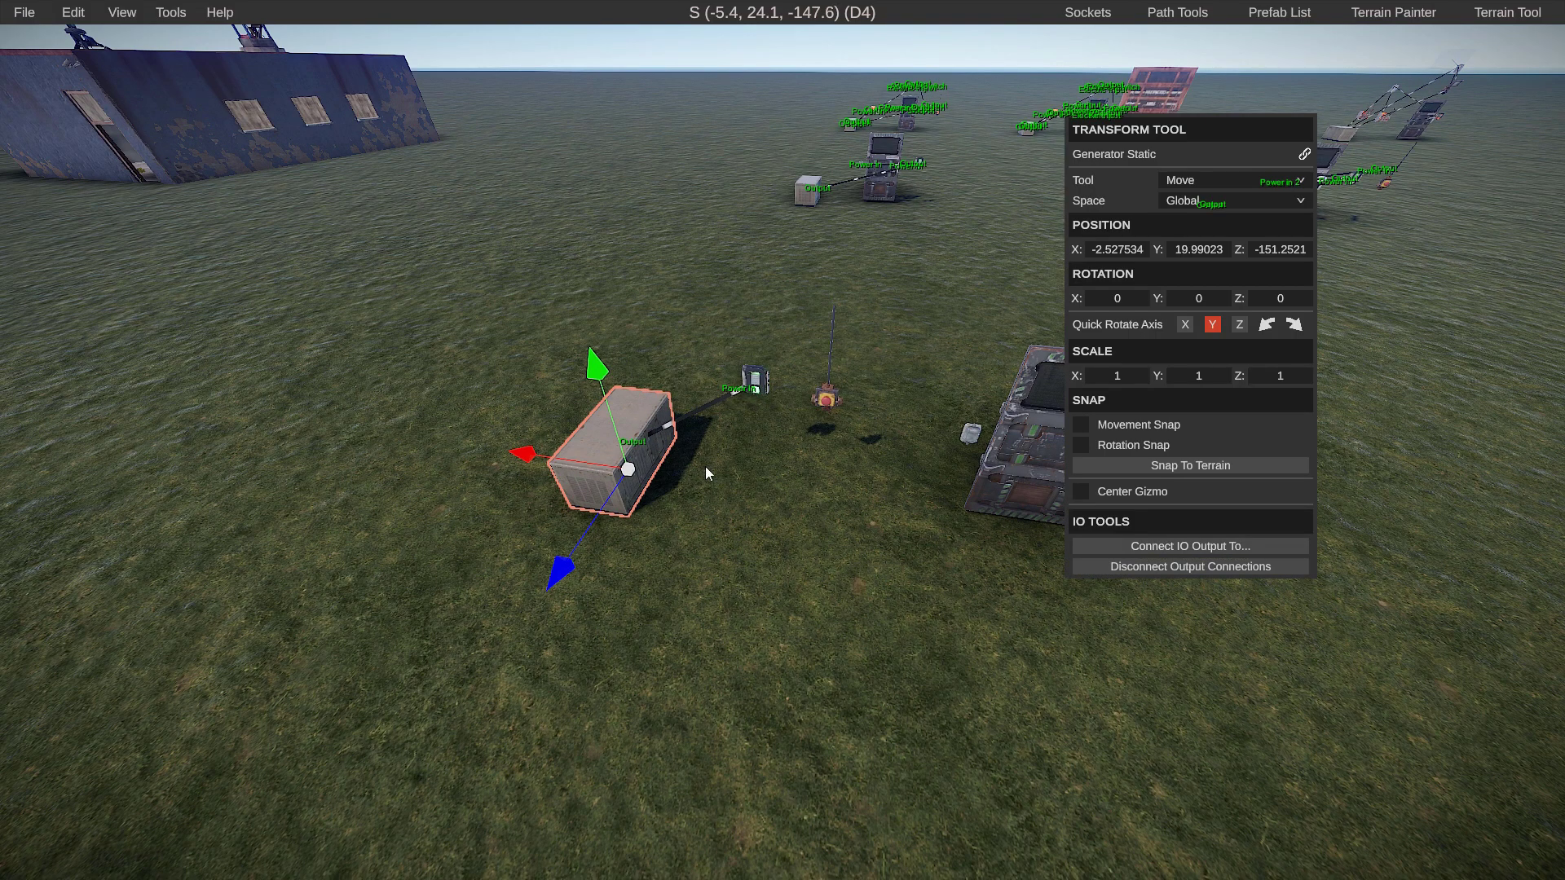
Connect the generator's IO output to the press button
{"action": "left_click", "coordinate": [1147, 547]}
{"action": "left_click", "coordinate": [830, 401]}
{"action": "left_click", "coordinate": [844, 414]}
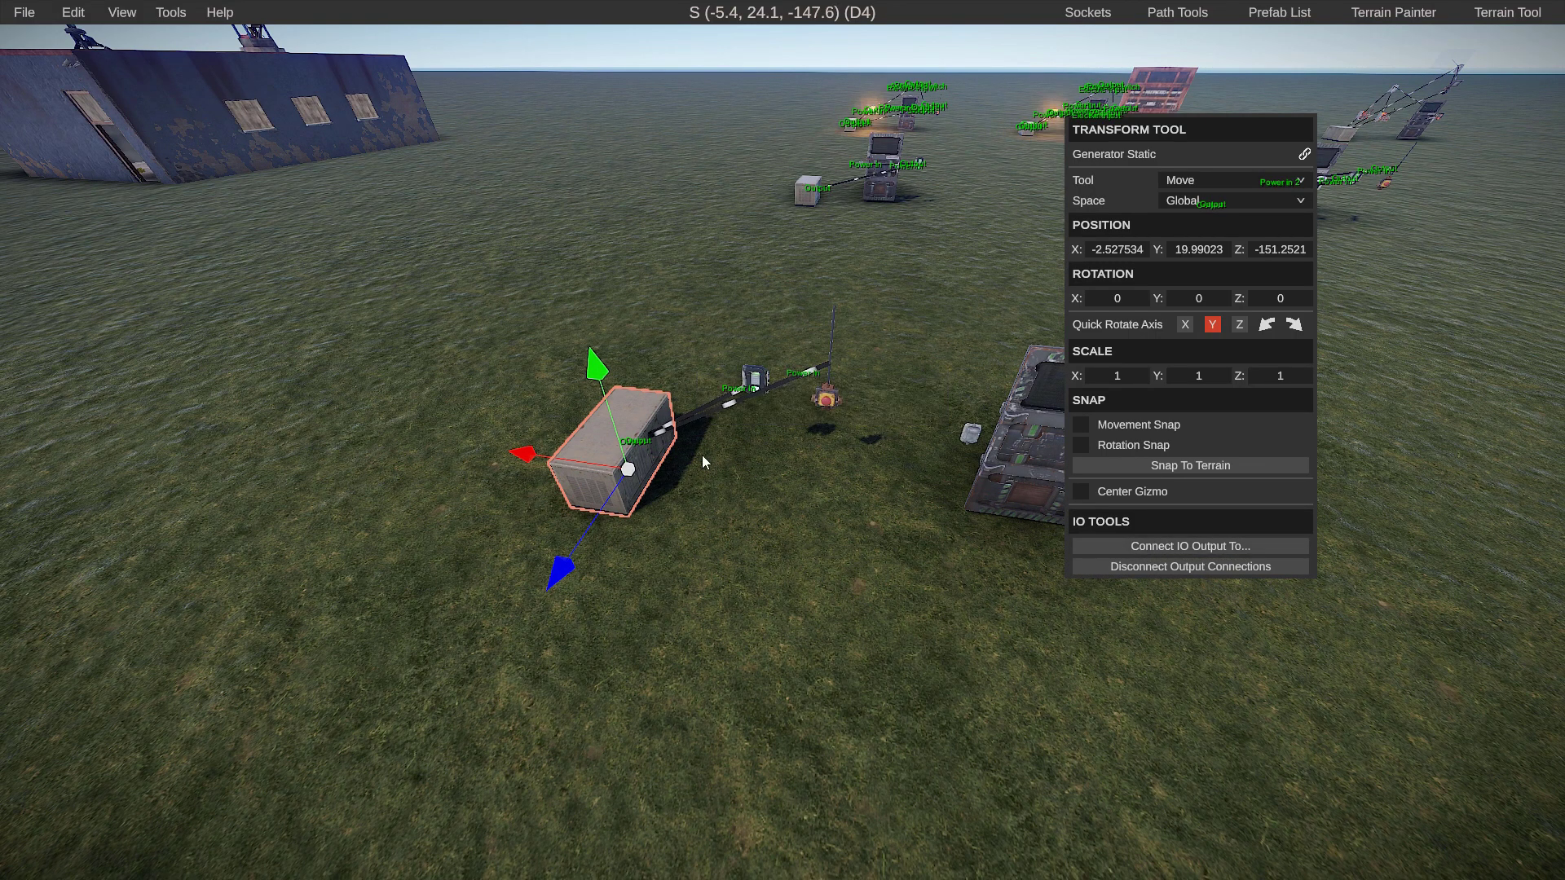
Connect the generator's IO output to the door manipulator beside the door
{"action": "left_click", "coordinate": [1166, 545]}
{"action": "left_click", "coordinate": [969, 440]}
{"action": "left_click", "coordinate": [966, 453]}
Disconnect the generator's output connections and deselect it
{"action": "mouse_move", "coordinate": [967, 453]}
{"action": "right_mouse_down"}
{"action": "mouse_move", "coordinate": [1027, 489]}
{"action": "mouse_move", "coordinate": [986, 465]}
{"action": "right_mouse_up"}
{"action": "key", "text": "w"}
{"action": "key", "text": "s"}
{"action": "left_click", "coordinate": [1136, 560]}
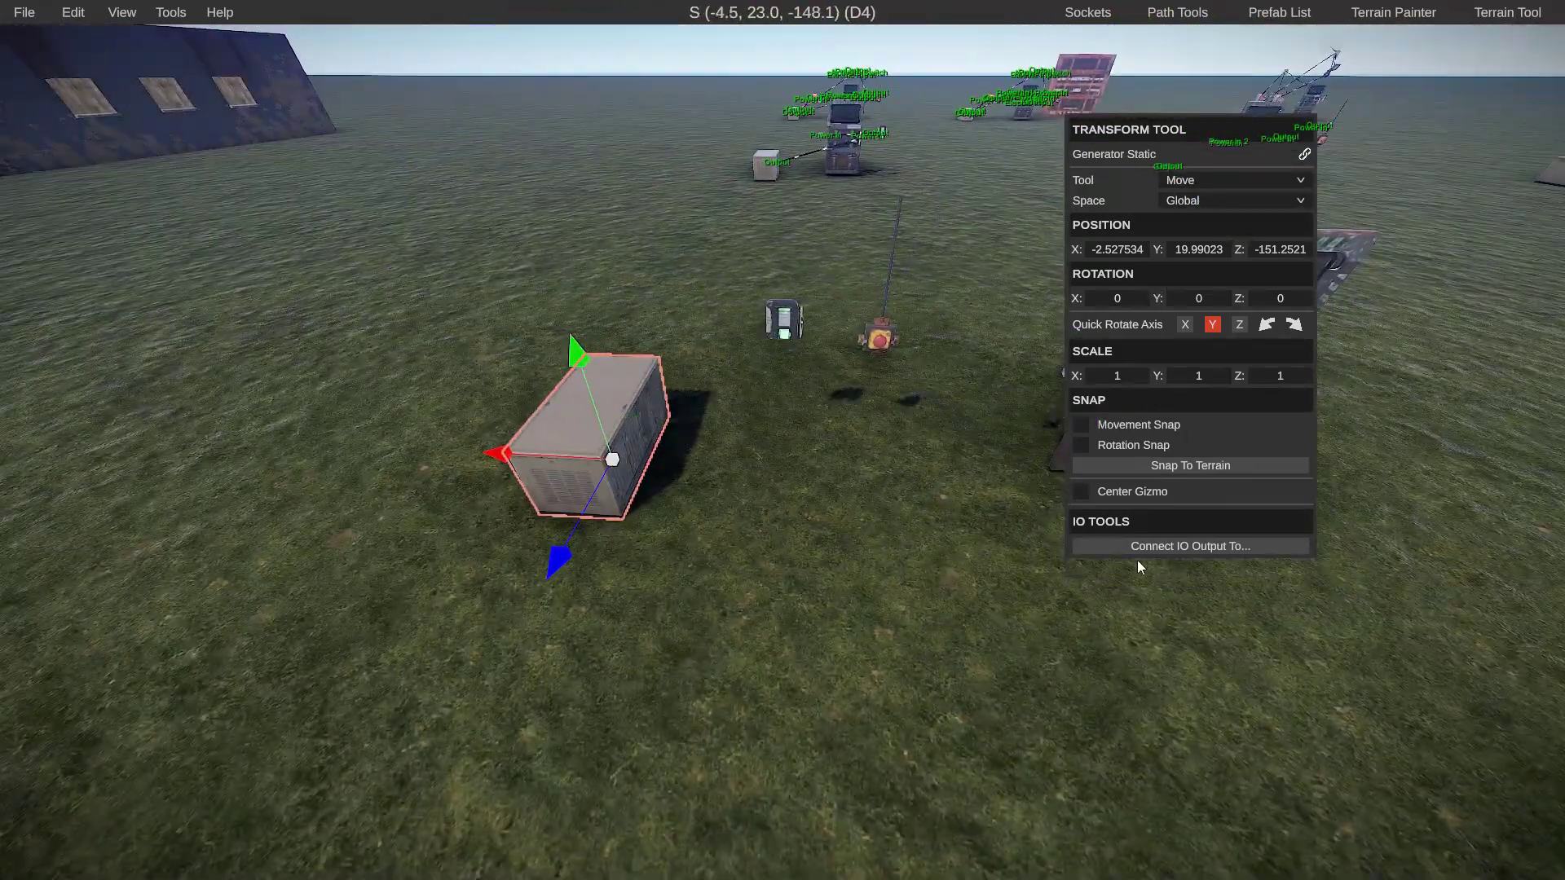
{"action": "left_click", "coordinate": [835, 545]}
{"action": "right_click_drag", "start_coordinate": [838, 545], "coordinate": [855, 494]}
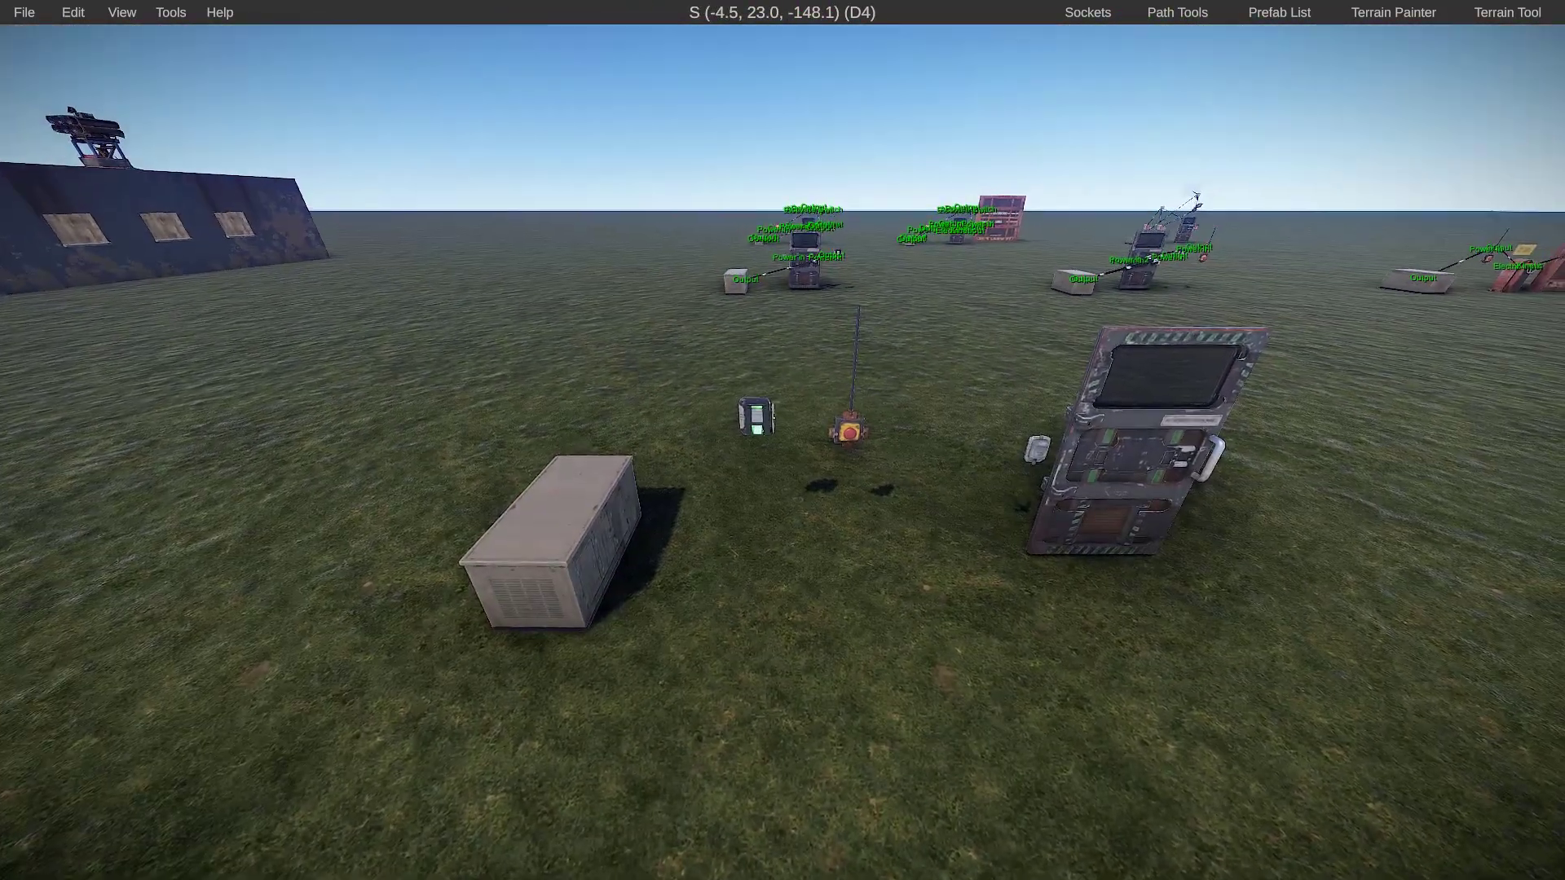
Select the card reader and switch its Access Level through the available card options
{"action": "key", "text": "w"}
{"action": "left_click", "coordinate": [747, 423]}
{"action": "left_click", "coordinate": [893, 435]}
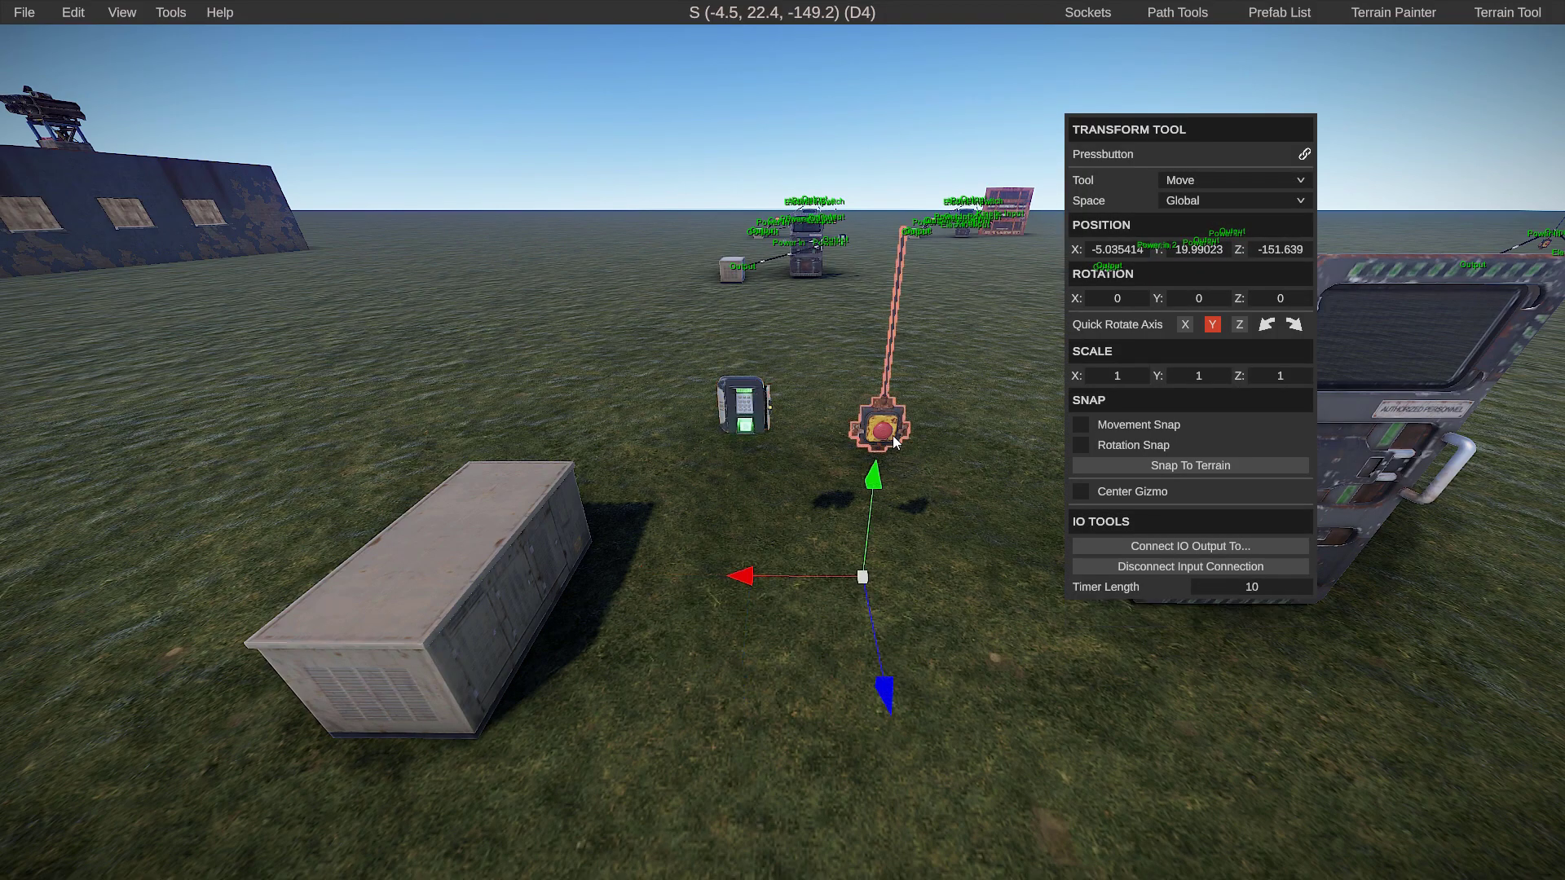
{"action": "left_click", "coordinate": [744, 414]}
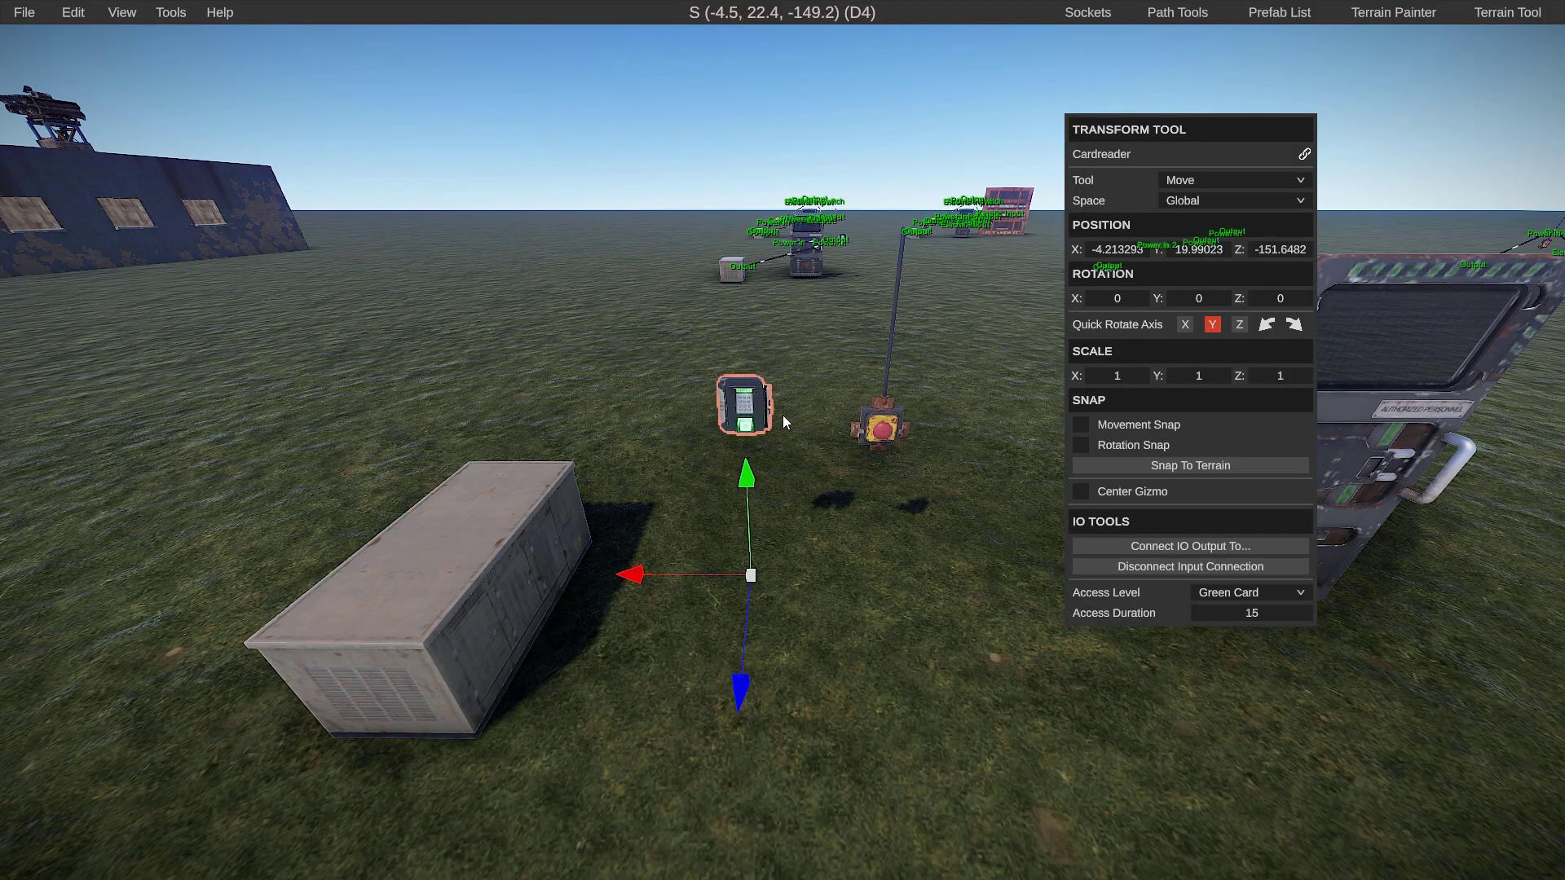
{"action": "left_click", "coordinate": [1235, 594]}
{"action": "left_click", "coordinate": [1238, 625]}
{"action": "left_click", "coordinate": [1244, 591]}
{"action": "left_click", "coordinate": [1228, 643]}
{"action": "left_click", "coordinate": [1234, 596]}
{"action": "left_click", "coordinate": [1228, 611]}
Clear the card reader's Access Duration value
{"action": "key", "text": "BackSpace"}
{"action": "key", "text": "BackSpace"}
{"action": "key", "text": "BackSpace"}
{"action": "key", "text": "BackSpace"}
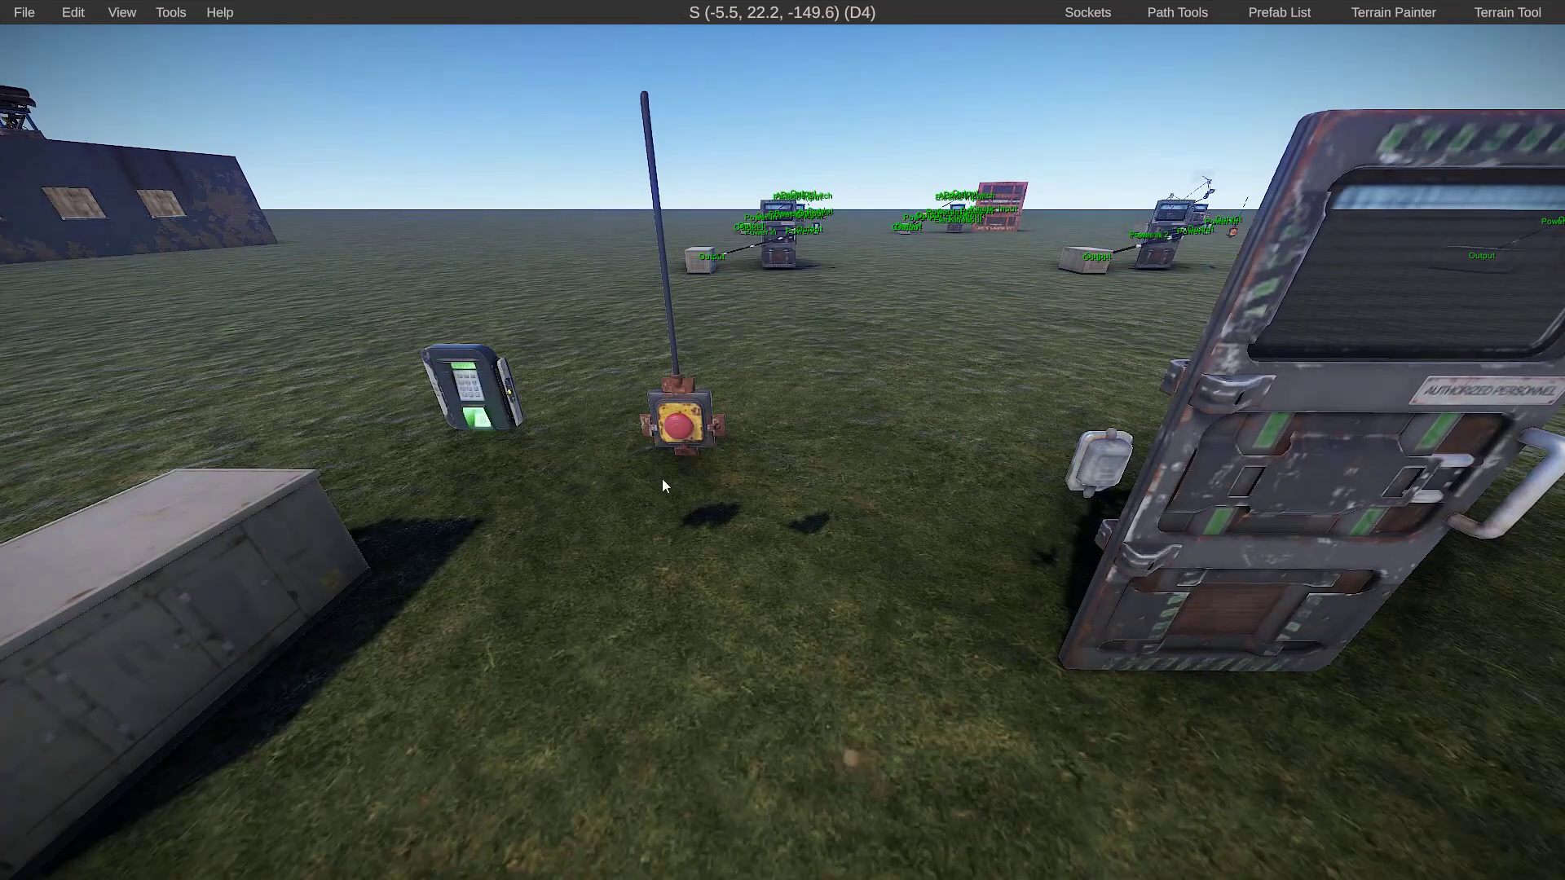
Set the press button's Timer Length to 60 and deselect it
{"action": "left_click", "coordinate": [667, 449]}
{"action": "right_click_drag", "start_coordinate": [668, 449], "coordinate": [667, 468]}
{"action": "key", "text": "s"}
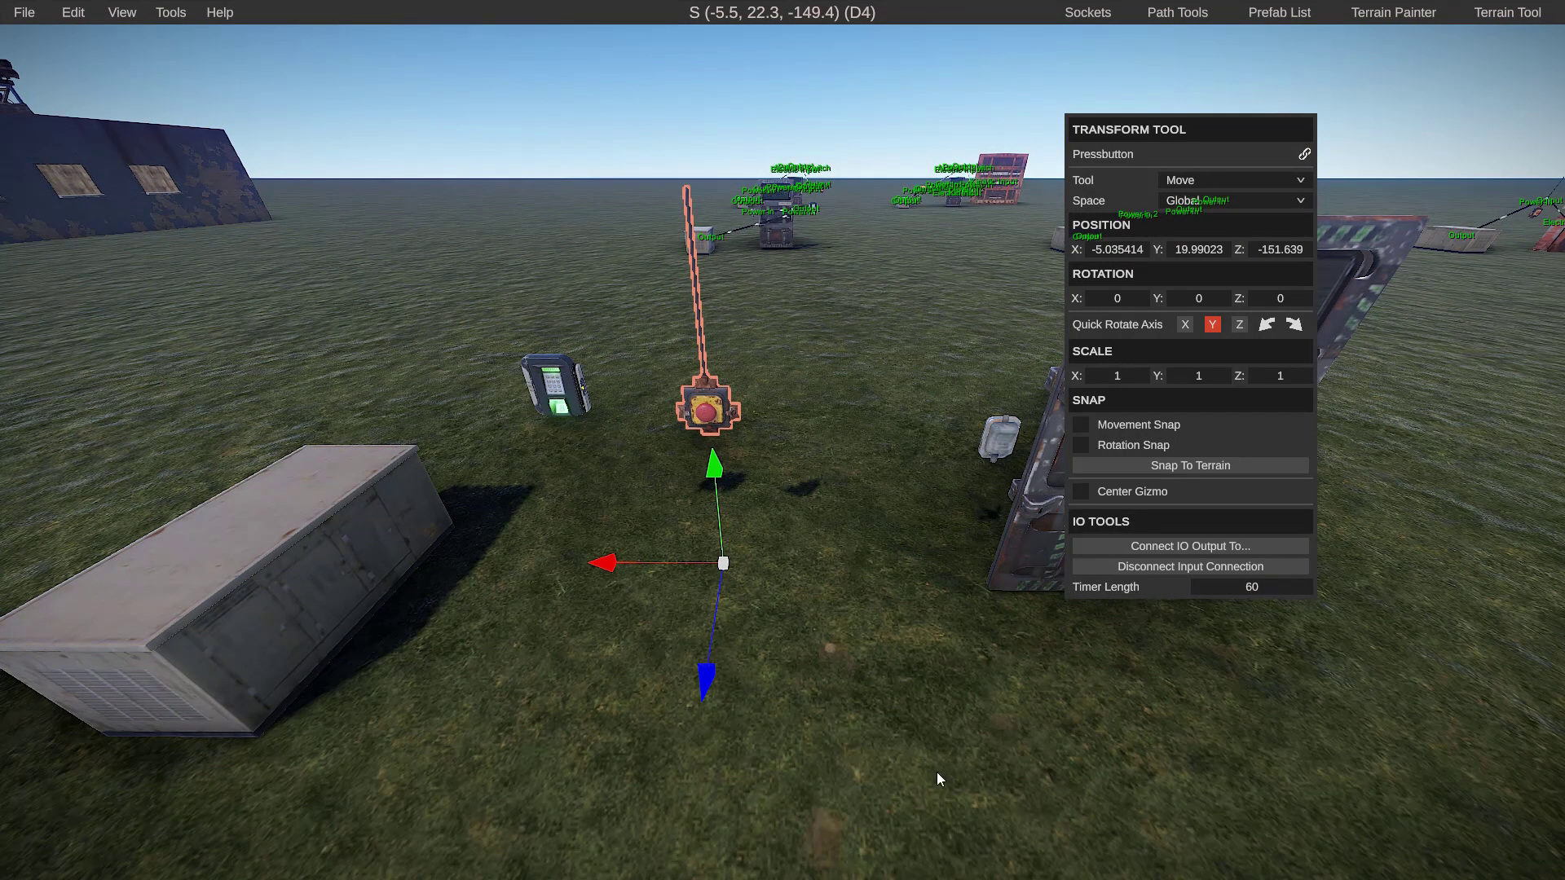
{"action": "left_click", "coordinate": [888, 741]}
{"action": "right_click", "coordinate": [888, 740]}
{"action": "key", "text": "s"}
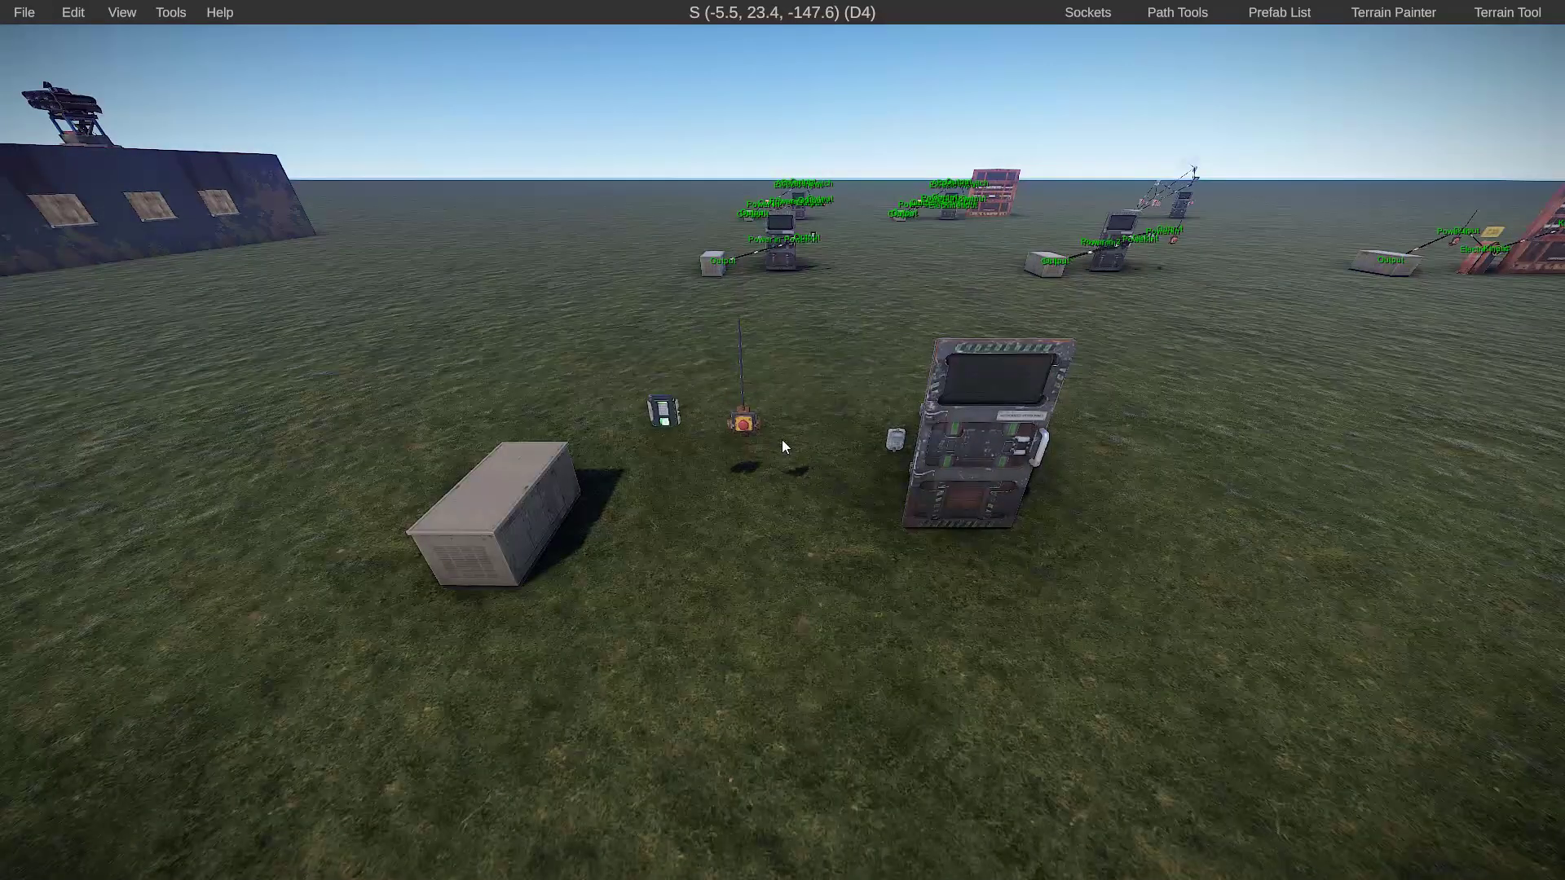
Move the door manipulator along X to the door's handle side at about X -8.11, and lower it to about Y 20.09
{"action": "scroll", "coordinate": [785, 443], "scroll_direction": "up", "scroll_amount": 3}
{"action": "left_click", "coordinate": [795, 428]}
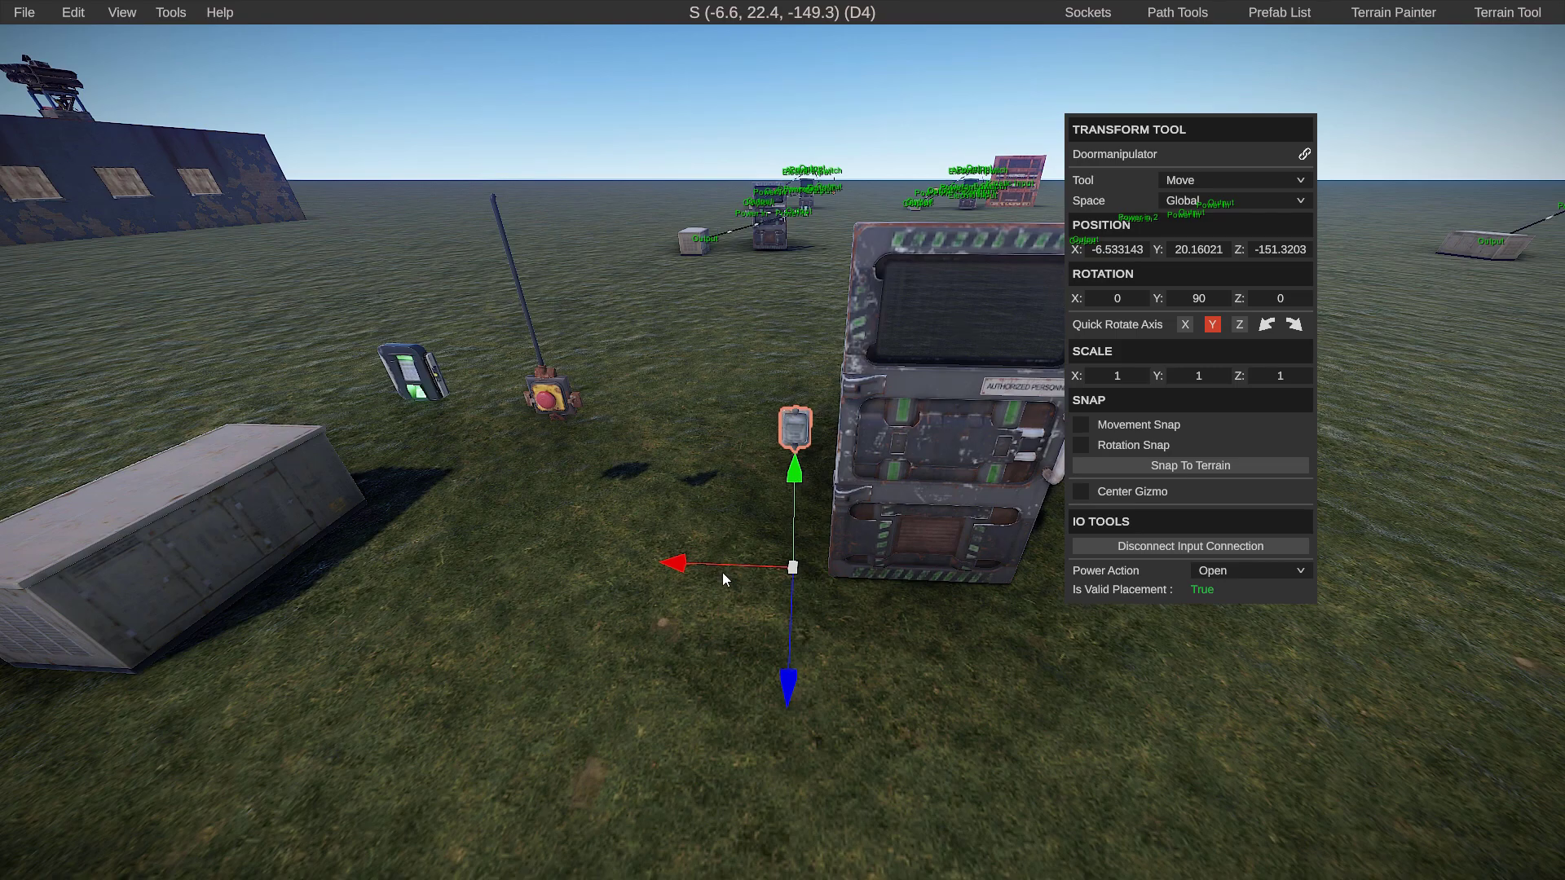
{"action": "left_click_drag", "start_coordinate": [693, 570], "coordinate": [841, 616]}
{"action": "left_click_drag", "start_coordinate": [872, 551], "coordinate": [841, 554]}
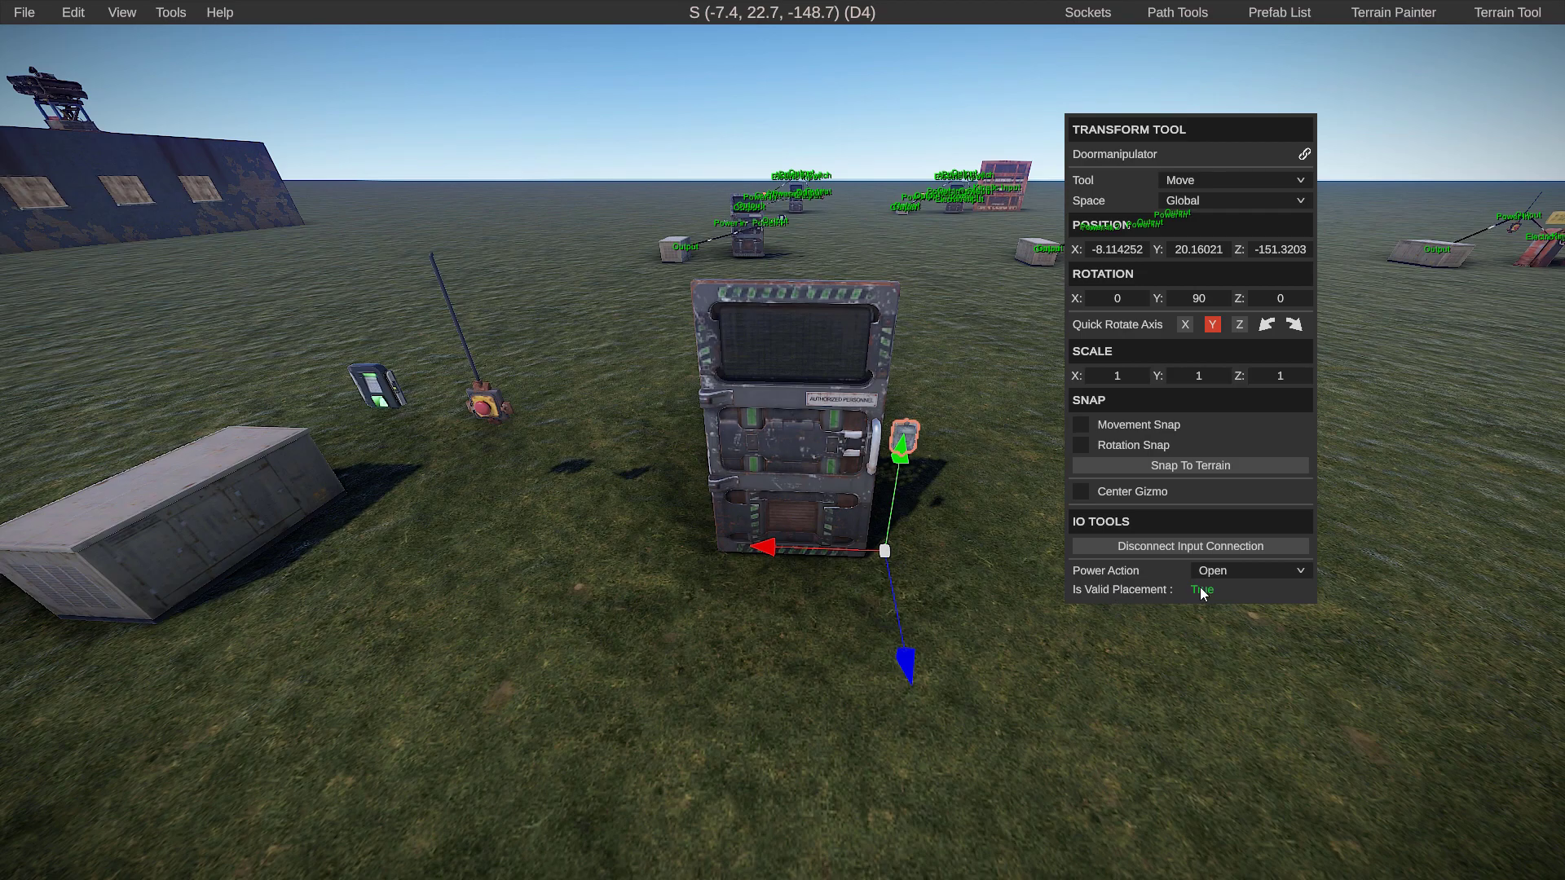
{"action": "mouse_move", "coordinate": [899, 482]}
{"action": "left_mouse_down"}
{"action": "mouse_move", "coordinate": [896, 383]}
{"action": "mouse_move", "coordinate": [878, 497]}
{"action": "mouse_move", "coordinate": [877, 461]}
{"action": "mouse_move", "coordinate": [877, 485]}
{"action": "left_mouse_up"}
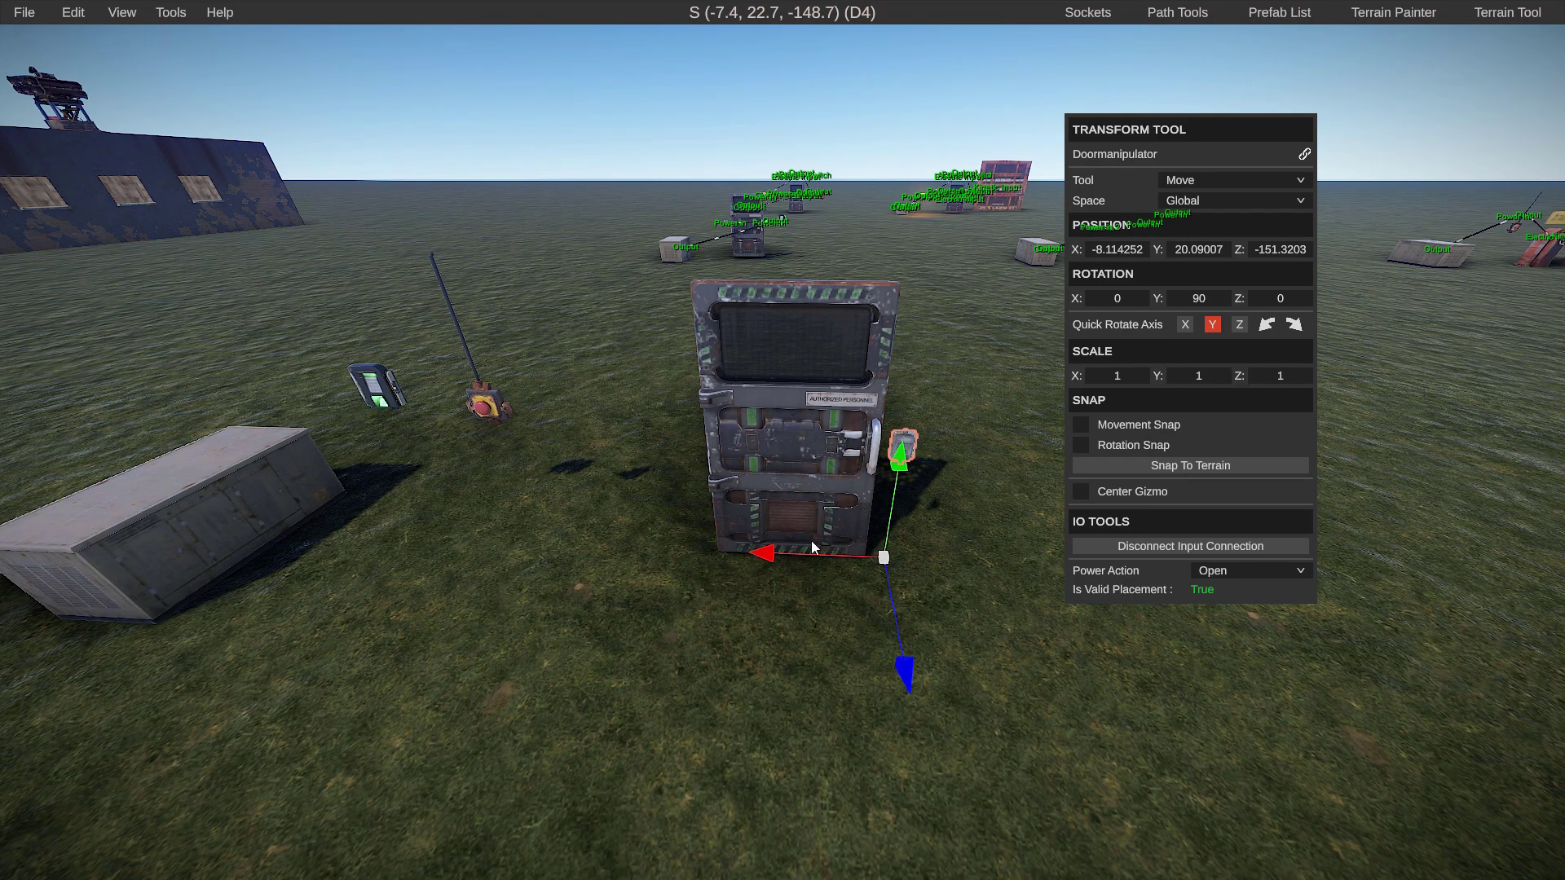
Move the door manipulator to the door's hinge side at about X -6.61, and raise it to about Y 20.16
{"action": "left_click_drag", "start_coordinate": [815, 554], "coordinate": [650, 555]}
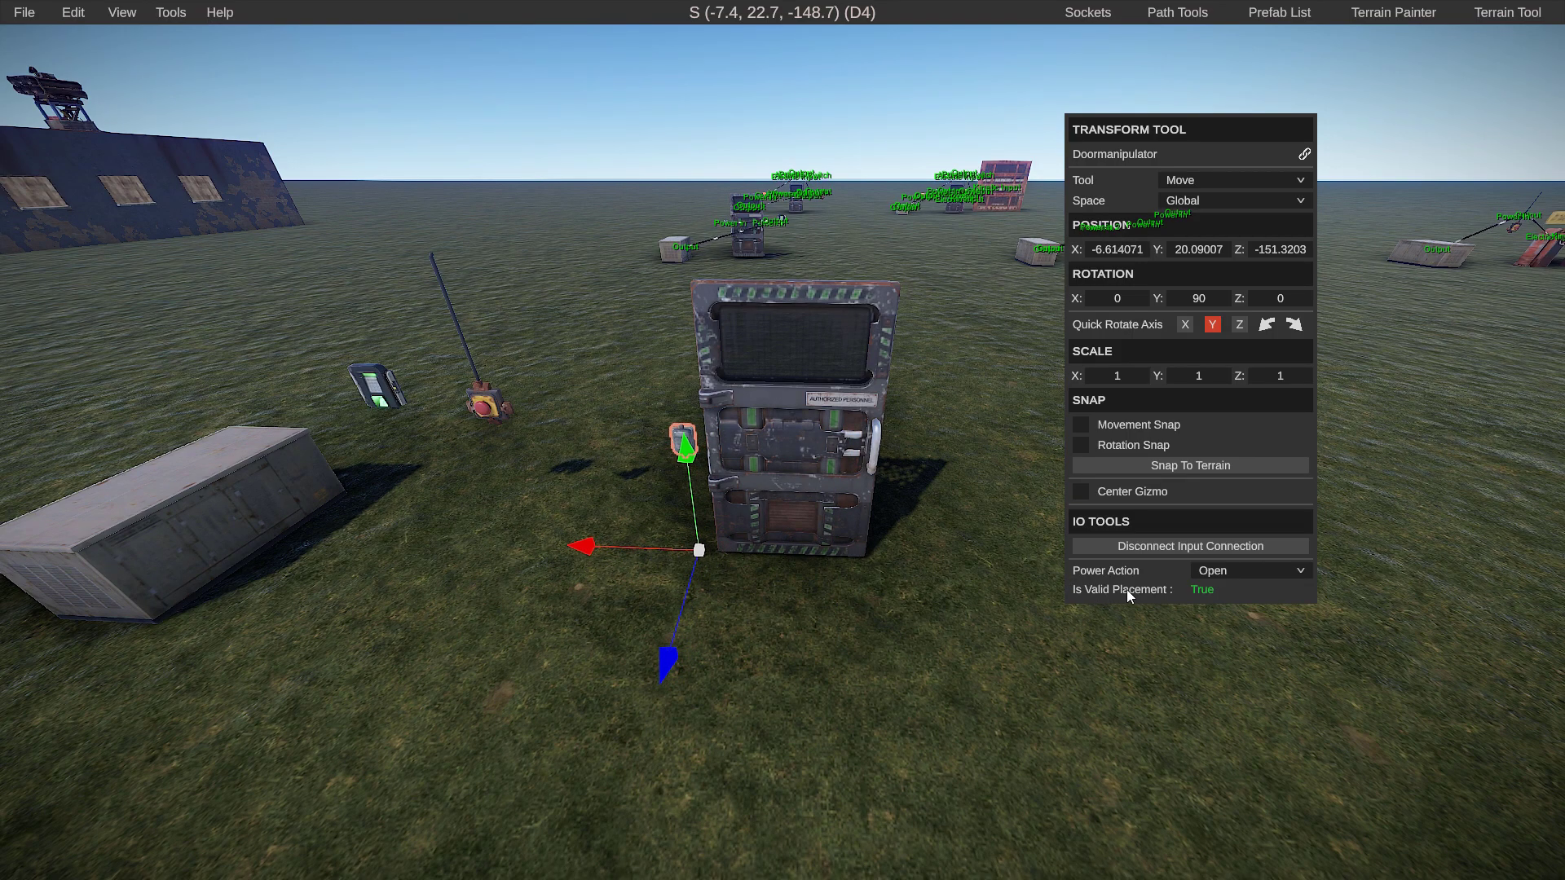
{"action": "mouse_move", "coordinate": [694, 483]}
{"action": "left_mouse_down"}
{"action": "mouse_move", "coordinate": [670, 378]}
{"action": "mouse_move", "coordinate": [683, 479]}
{"action": "mouse_move", "coordinate": [680, 460]}
{"action": "left_mouse_up"}
{"action": "key", "text": "w"}
{"action": "key", "text": "a"}
{"action": "right_click_drag", "start_coordinate": [681, 460], "coordinate": [746, 451]}
{"action": "key", "text": "a"}
{"action": "key", "text": "s"}
Select the security door and then the door manipulator to check whether the manipulator's placement is valid
{"action": "left_click", "coordinate": [753, 450]}
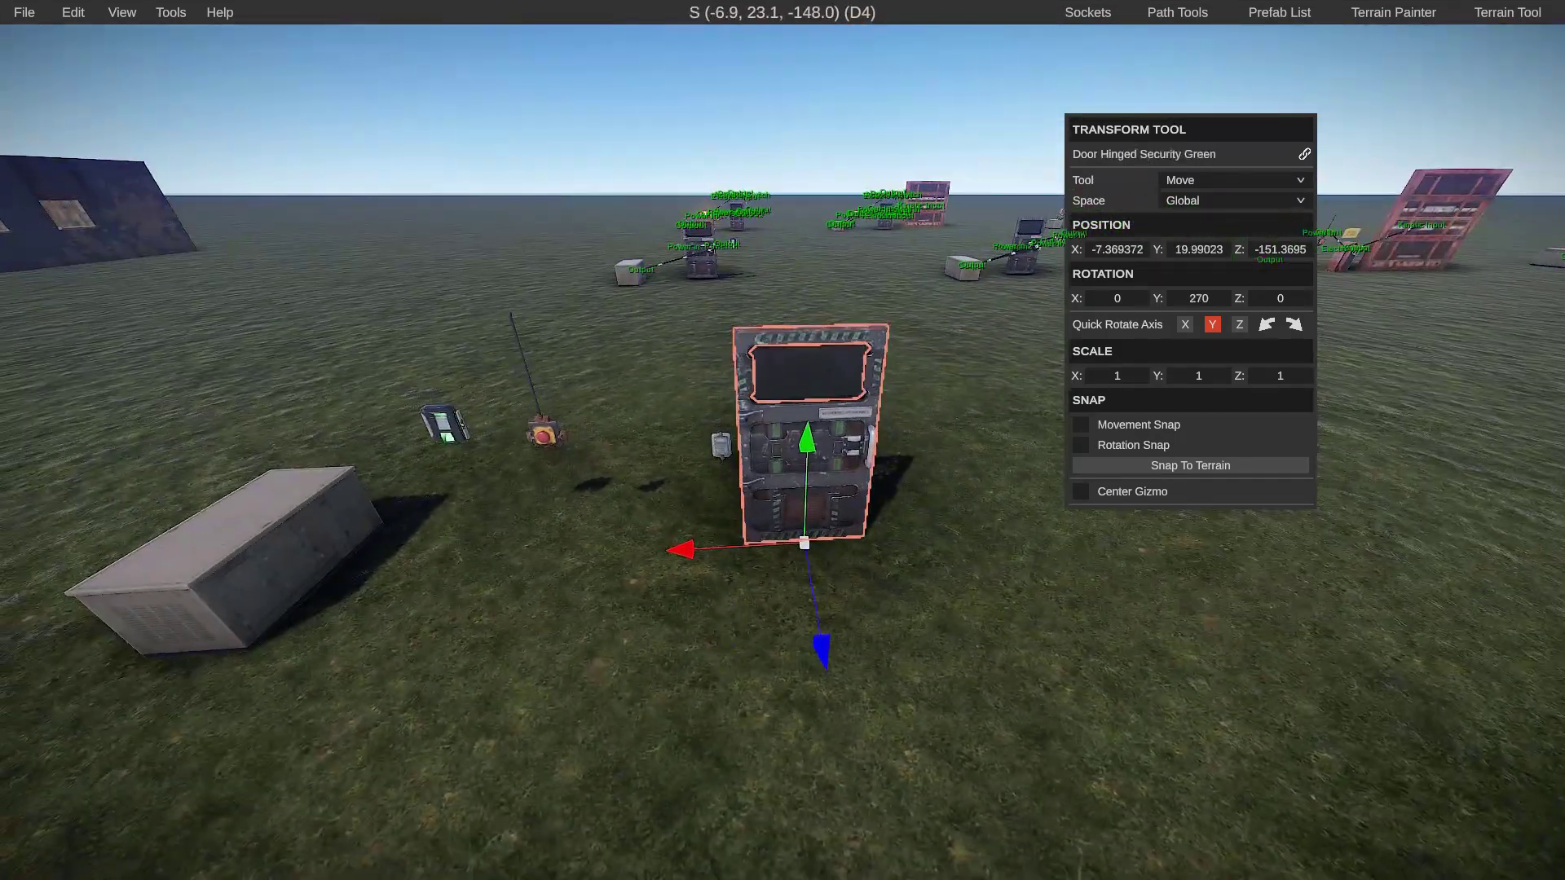
{"action": "left_click", "coordinate": [721, 447]}
{"action": "left_click", "coordinate": [935, 649]}
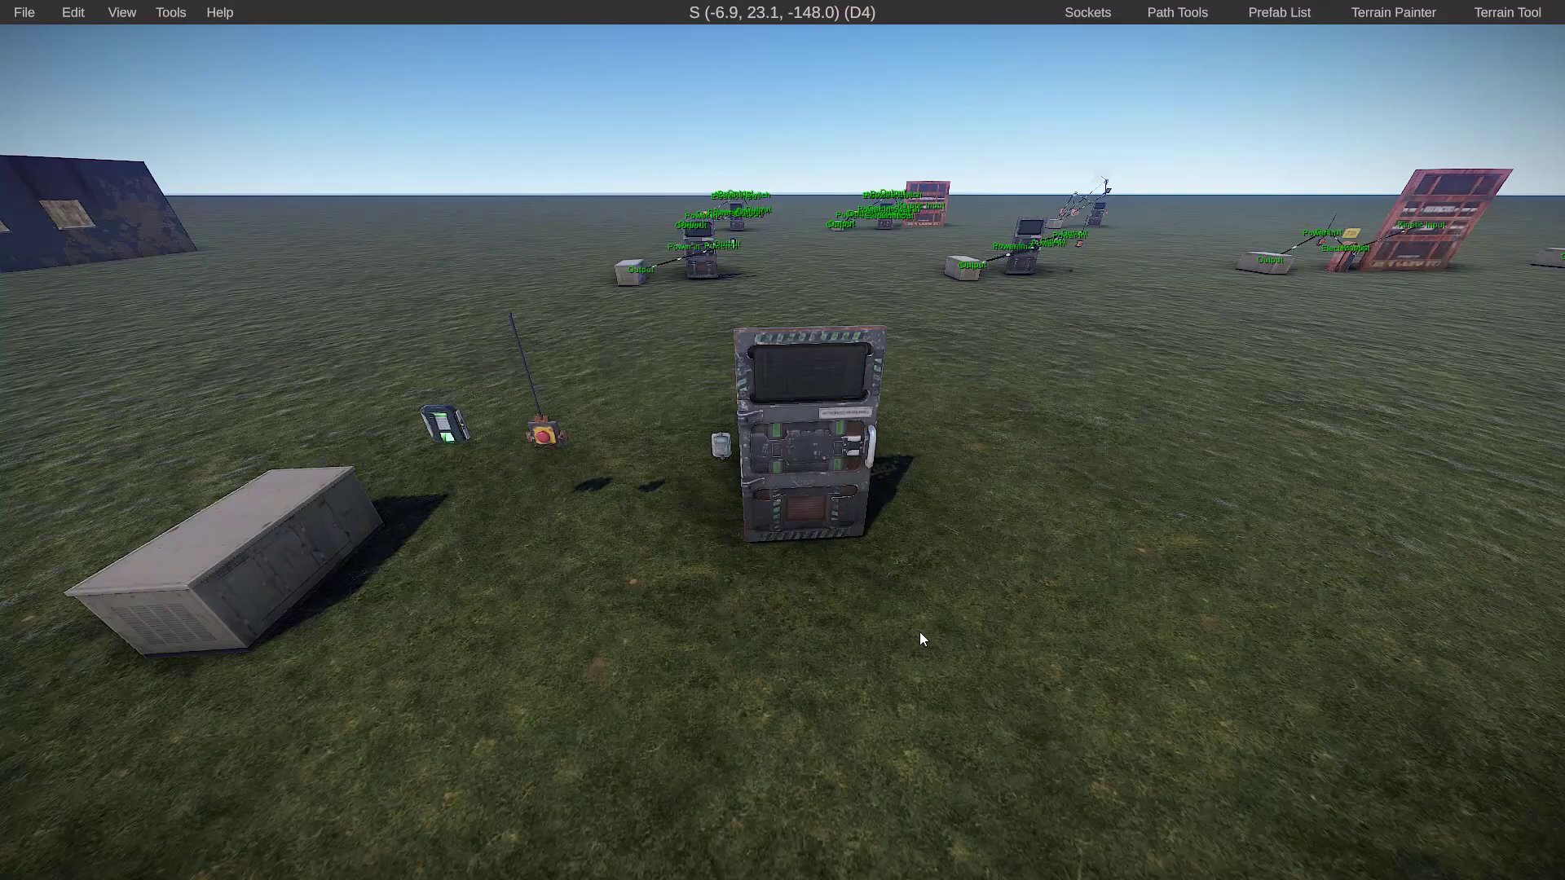
{"action": "right_click_drag", "start_coordinate": [921, 632], "coordinate": [889, 648]}
{"action": "key", "text": "w"}
{"action": "left_click", "coordinate": [737, 419]}
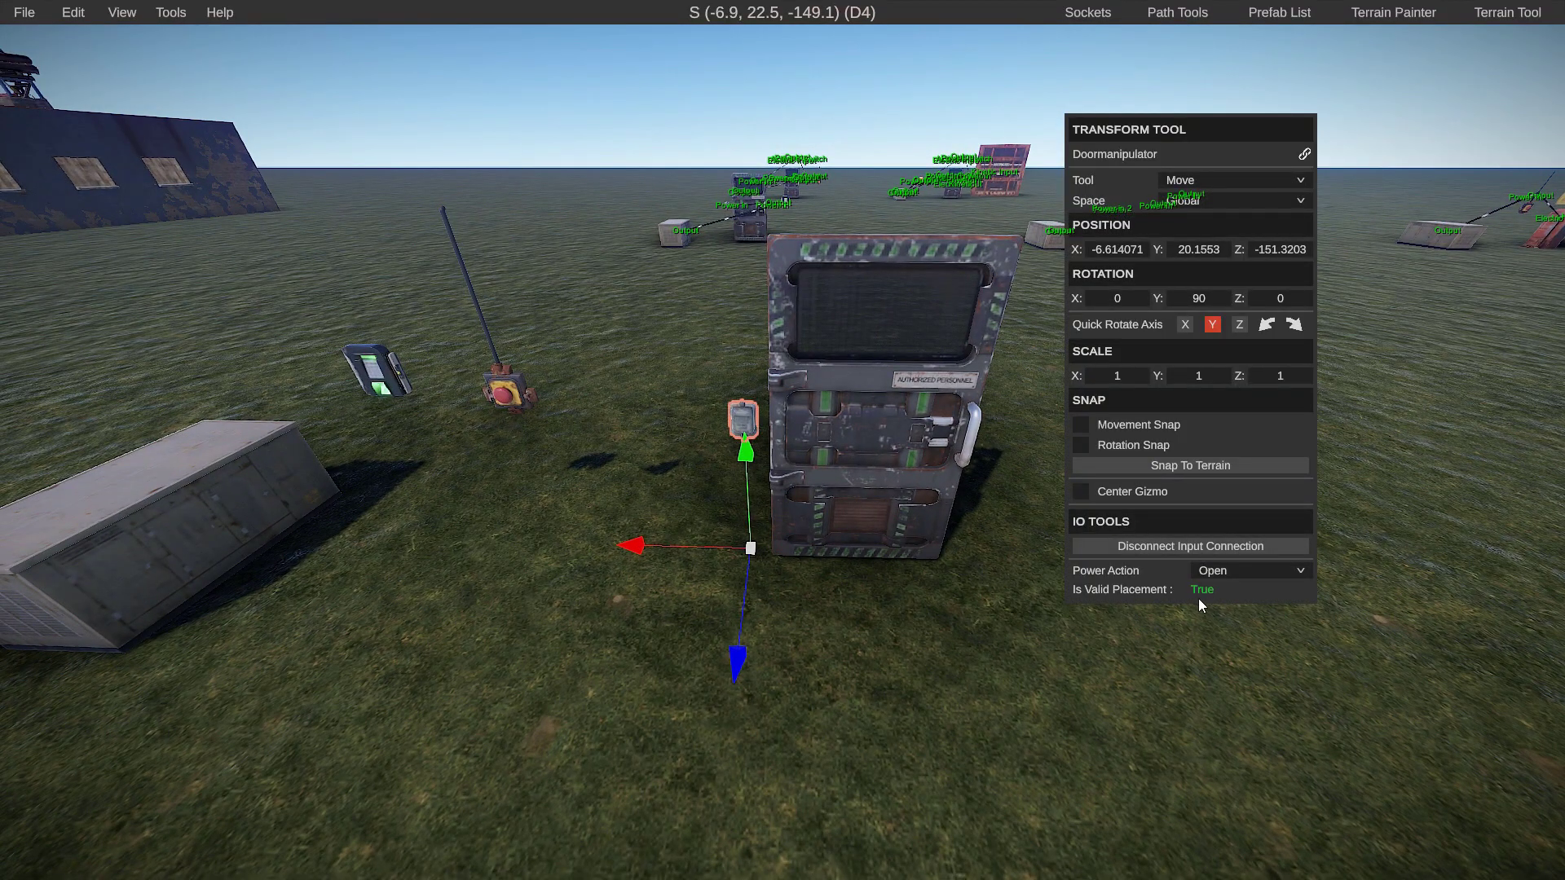
Shift the green security door slightly along X to about X -7.39
{"action": "right_click_drag", "start_coordinate": [807, 424], "coordinate": [809, 461]}
{"action": "key", "text": "e"}
{"action": "left_click", "coordinate": [821, 507]}
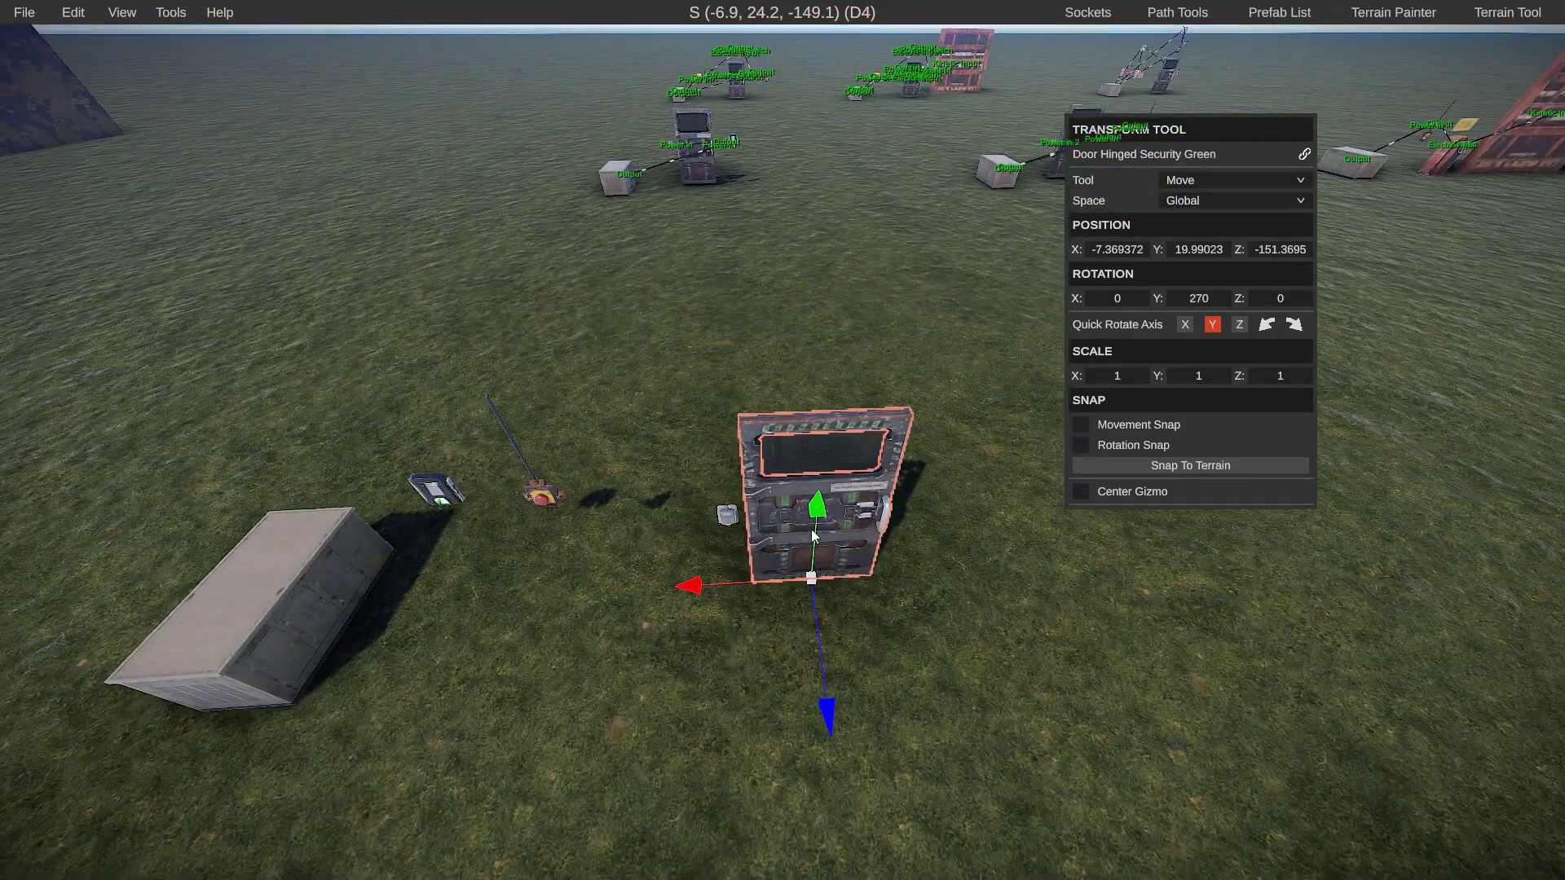
{"action": "left_click_drag", "start_coordinate": [740, 580], "coordinate": [741, 582]}
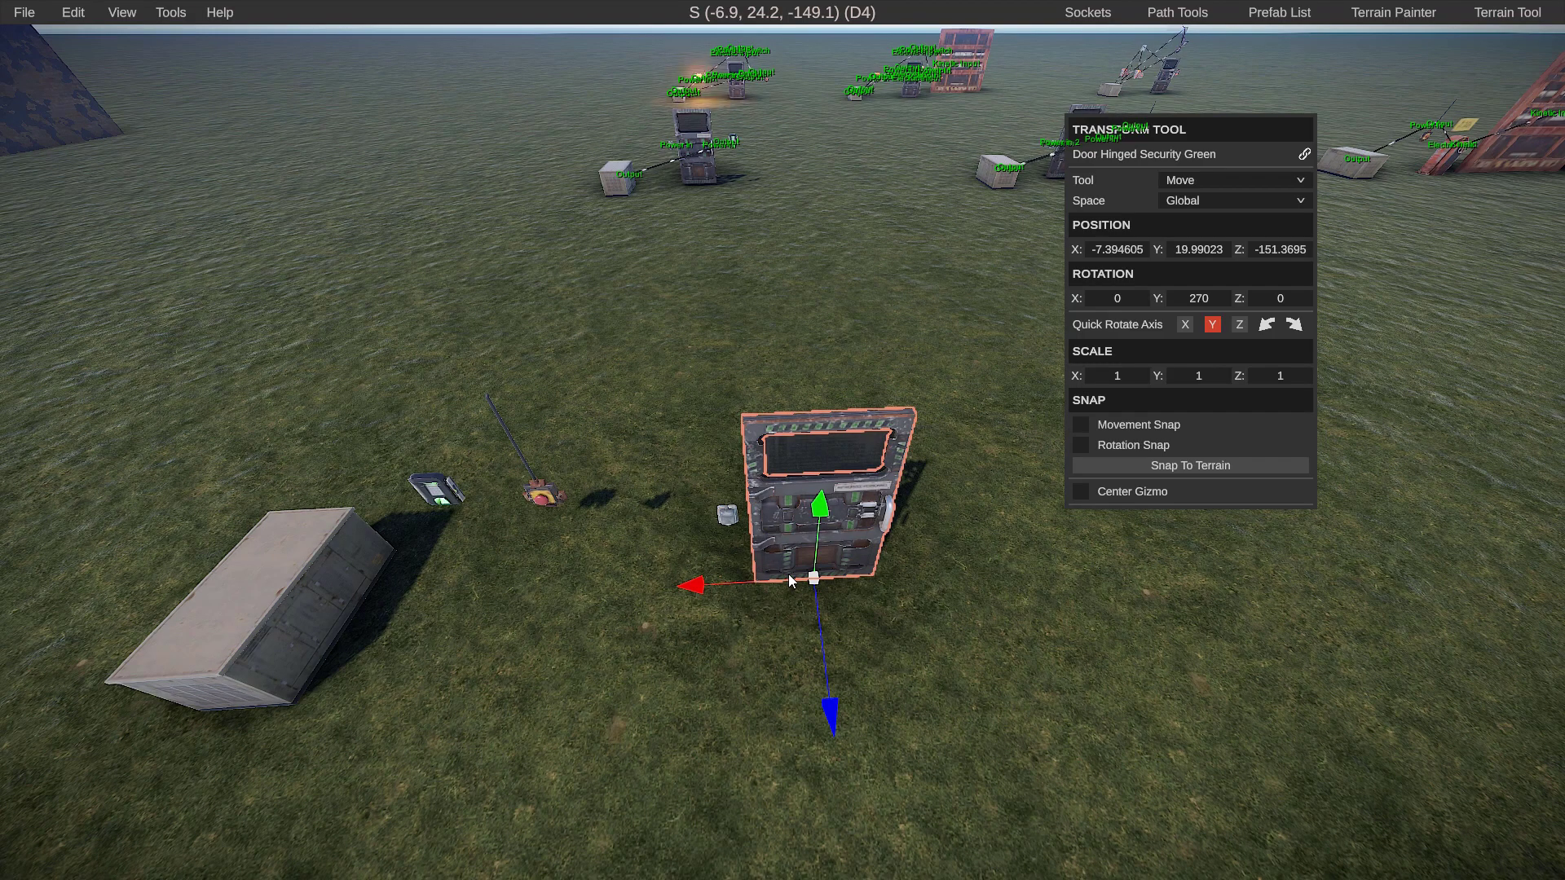
Duplicate the green security door, rotate the copy about Y to about 358°, and place it perpendicular at the original's hinge edge
{"action": "right_click_drag", "start_coordinate": [833, 553], "coordinate": [804, 461]}
{"action": "key", "text": "w"}
{"action": "key", "text": "s"}
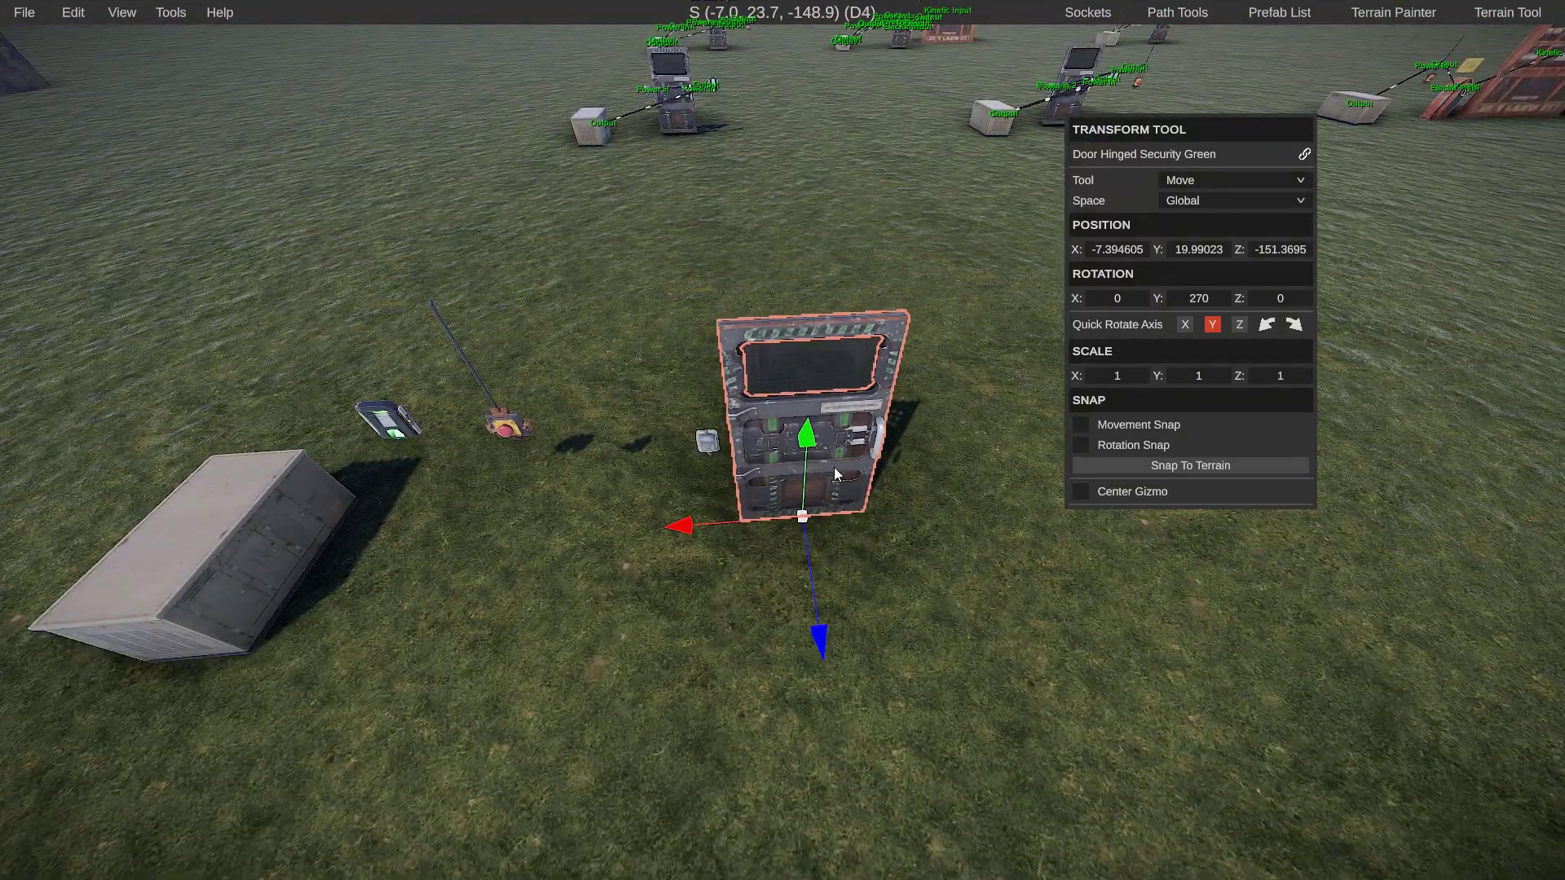
{"action": "key", "text": "ctrl+d"}
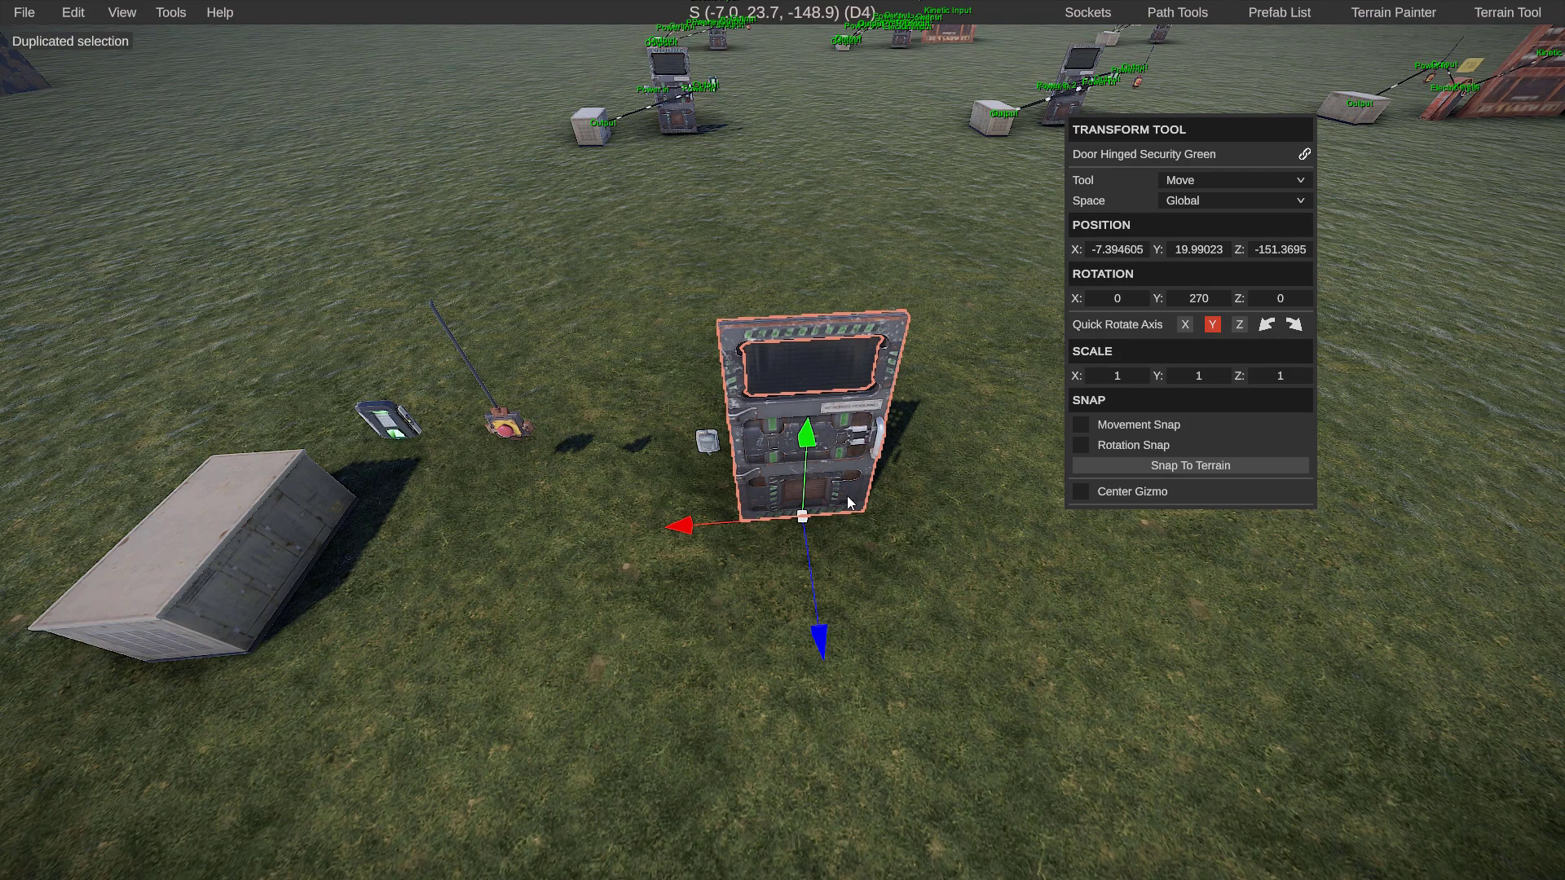
{"action": "key", "text": "e"}
{"action": "left_click_drag", "start_coordinate": [793, 614], "coordinate": [593, 618]}
{"action": "key", "text": "w"}
{"action": "left_click_drag", "start_coordinate": [807, 595], "coordinate": [821, 666]}
{"action": "left_click_drag", "start_coordinate": [746, 576], "coordinate": [687, 583]}
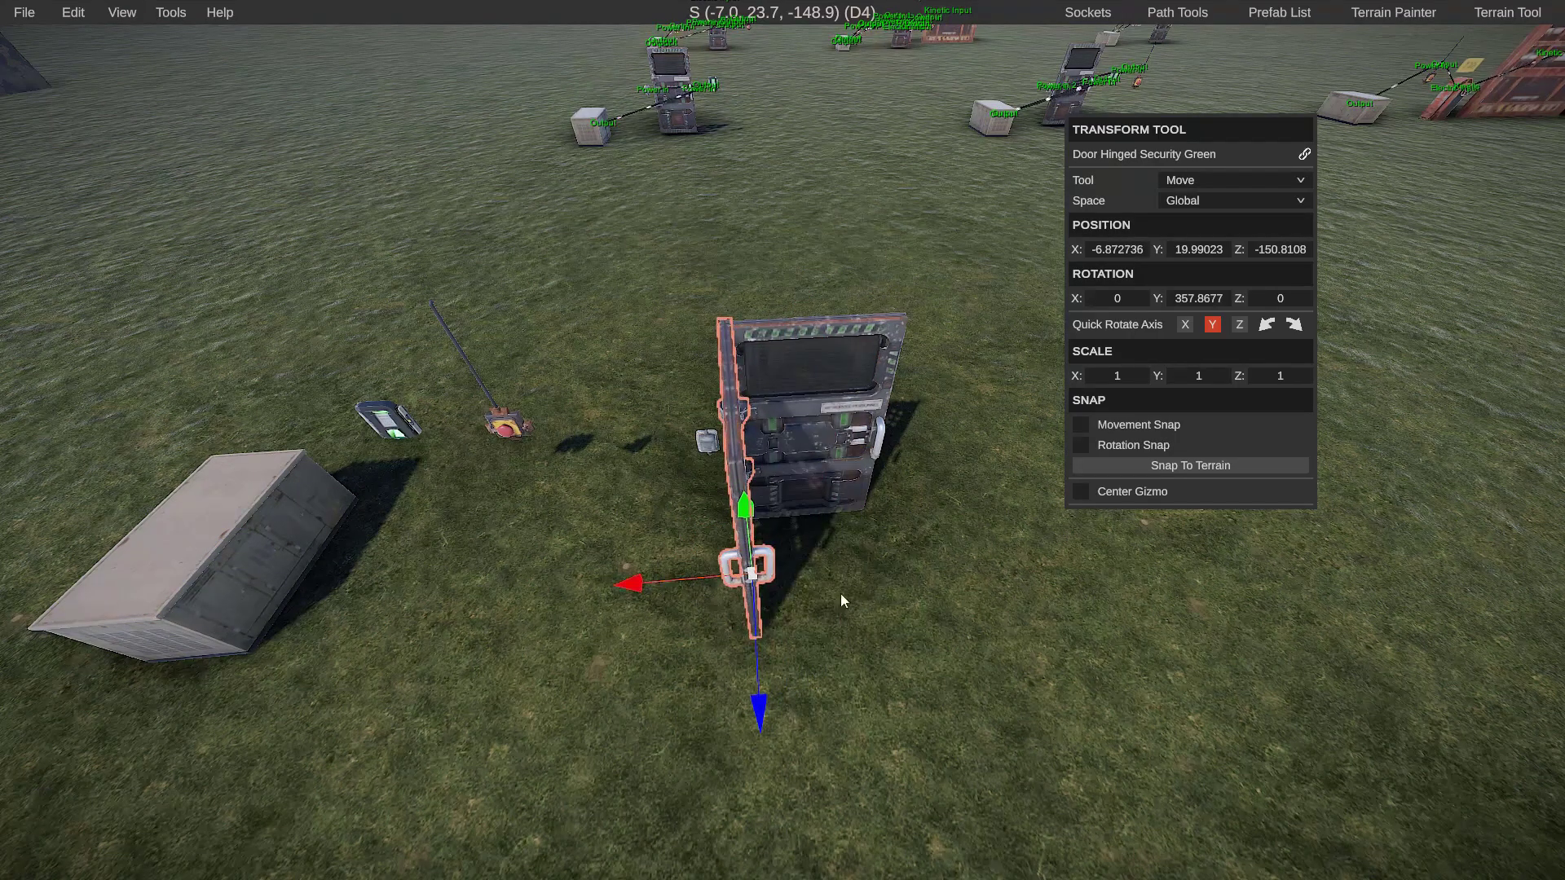
Delete the rotated duplicate door
{"action": "right_click_drag", "start_coordinate": [824, 595], "coordinate": [937, 595]}
{"action": "key", "text": "a"}
{"action": "key", "text": "d"}
{"action": "right_click_drag", "start_coordinate": [904, 432], "coordinate": [779, 458]}
{"action": "key", "text": "w"}
{"action": "key", "text": "Delete"}
{"action": "right_click_drag", "start_coordinate": [722, 524], "coordinate": [818, 496]}
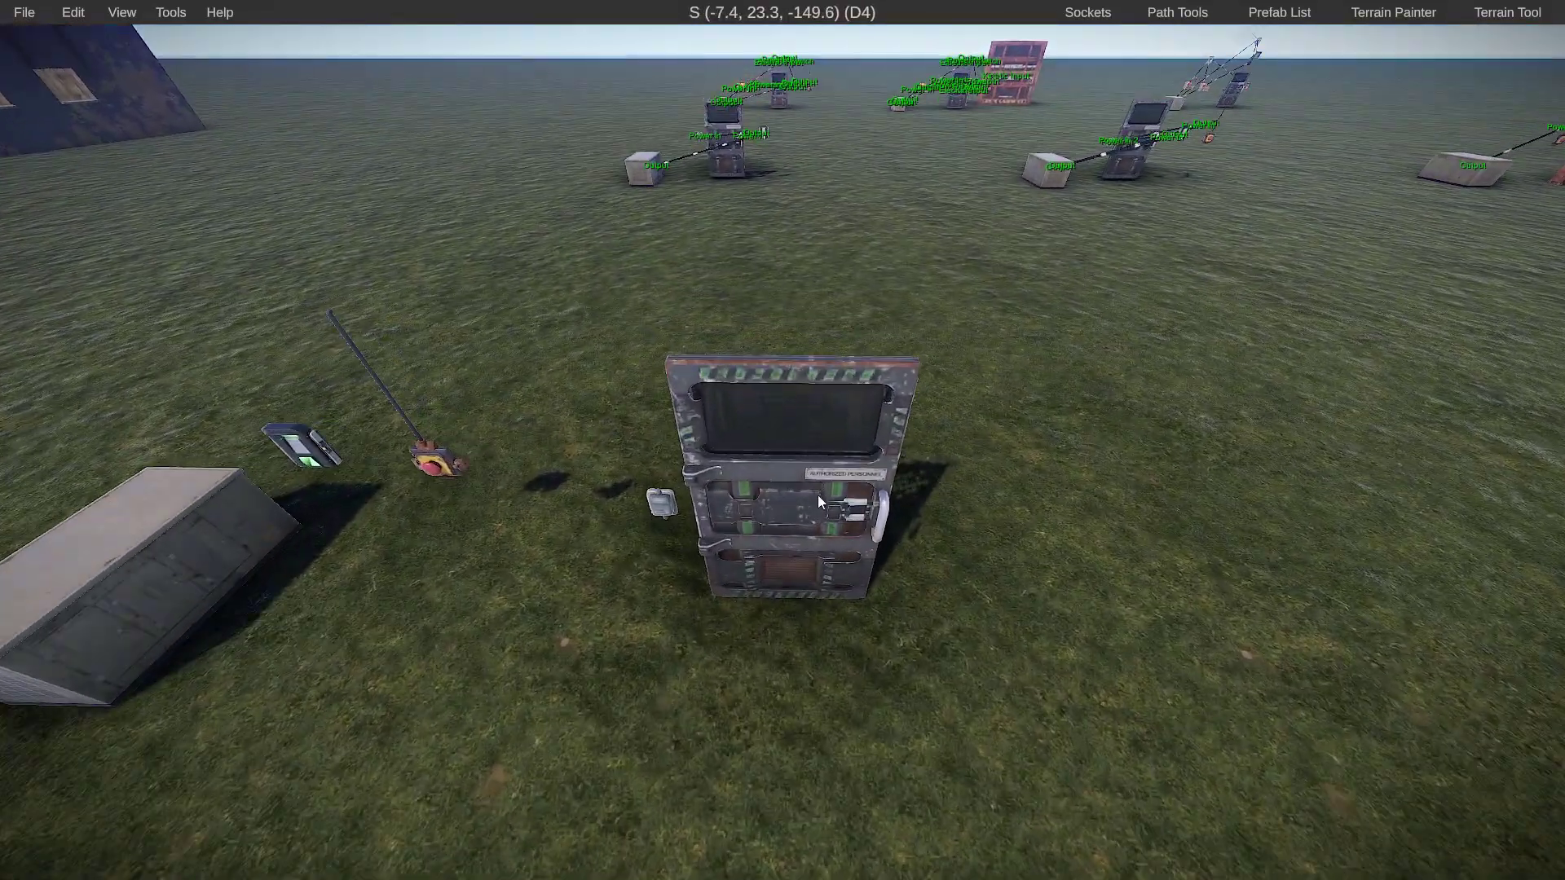
Set the green security door's X scale to 0 and deselect it
{"action": "left_click", "coordinate": [840, 527]}
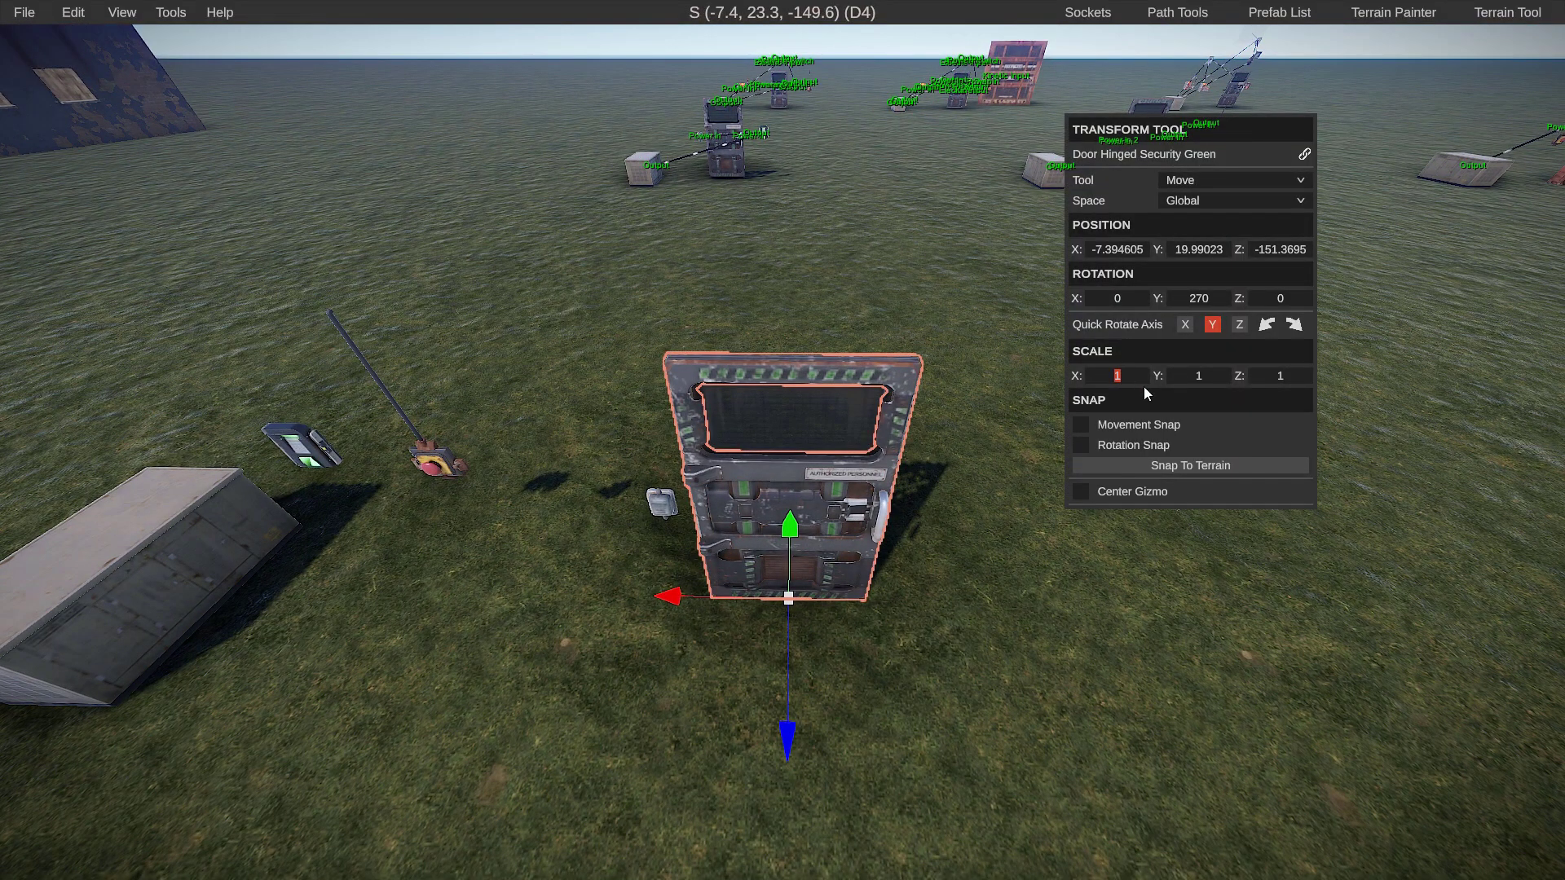
{"action": "type", "text": "0"}
{"action": "left_click", "coordinate": [952, 645]}
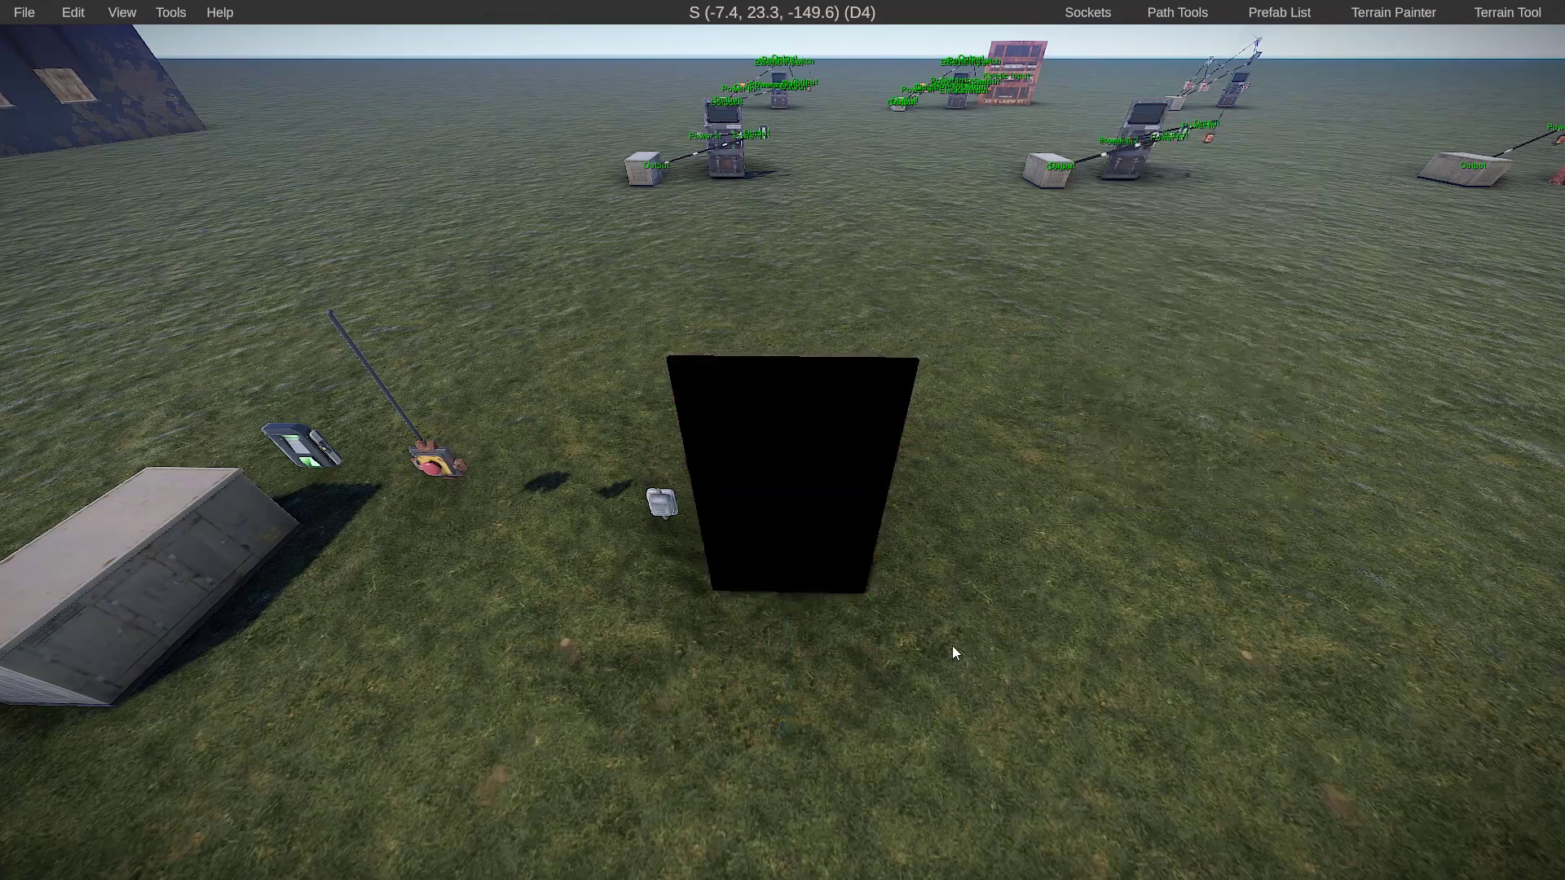
{"action": "scroll", "coordinate": [898, 520], "scroll_direction": "down", "scroll_amount": 3}
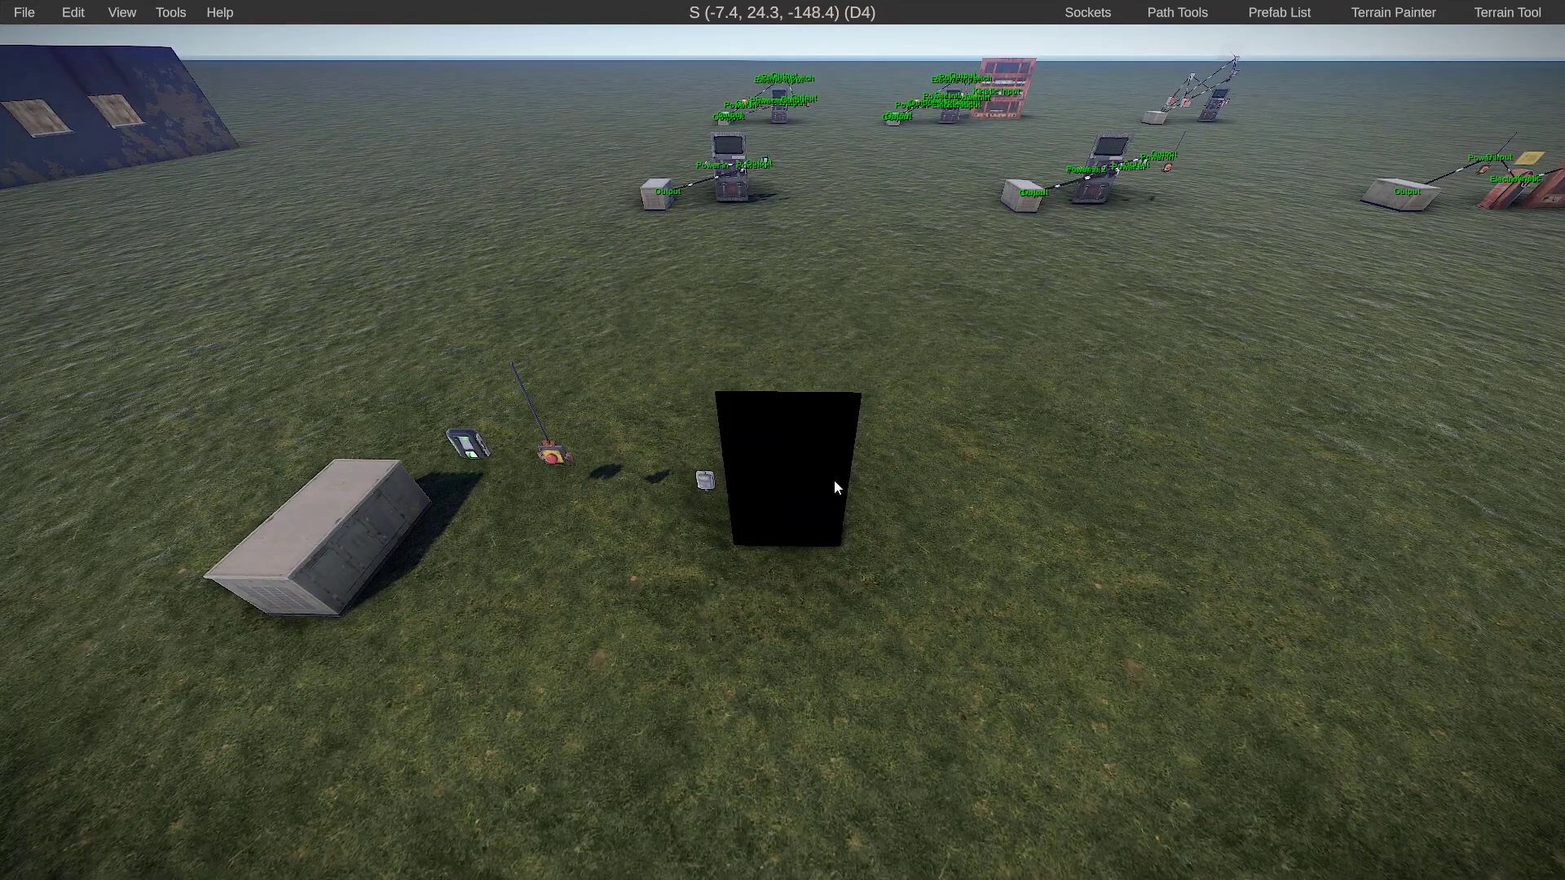
Select only the flattened black door, without the manipulator, and set its X scale to 1
{"action": "left_click", "coordinate": [803, 489]}
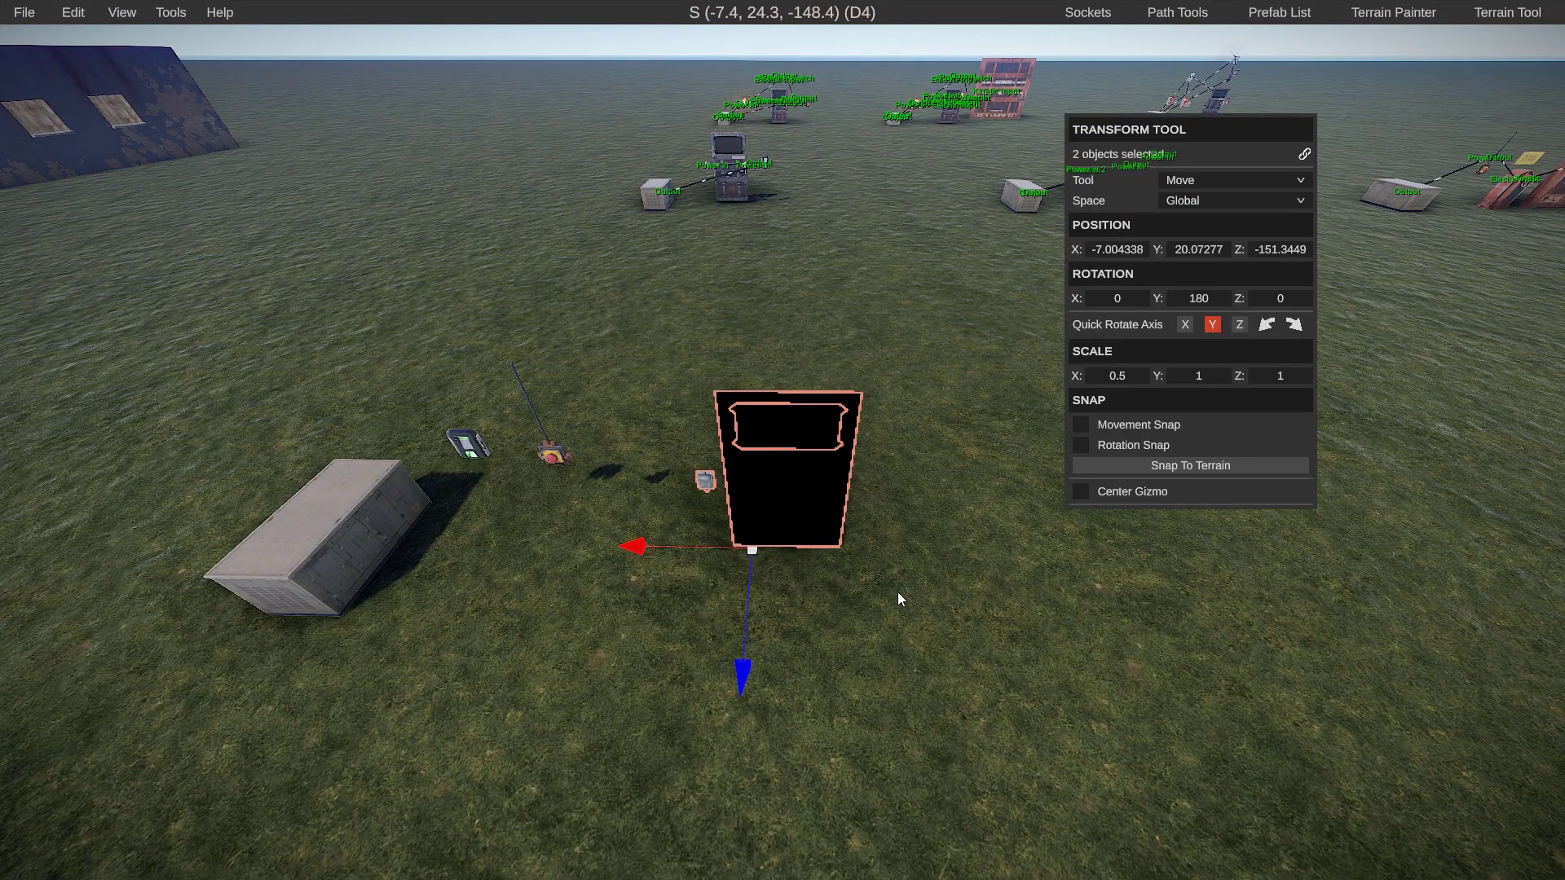
{"action": "left_click", "coordinate": [703, 482], "text": "ctrl"}
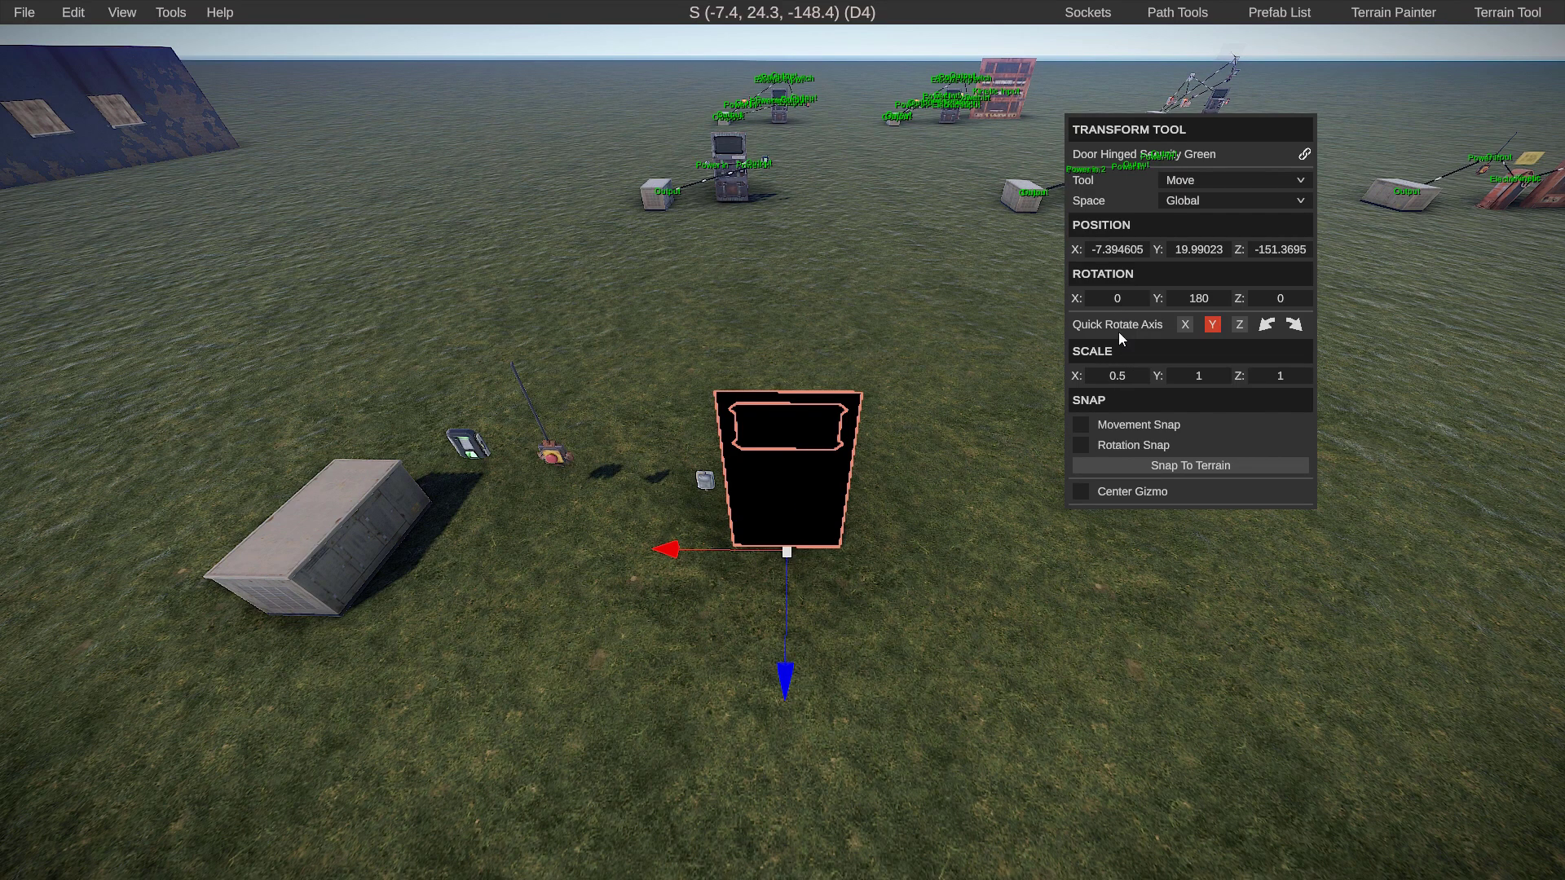
{"action": "left_click", "coordinate": [1119, 375]}
{"action": "type", "text": "1"}
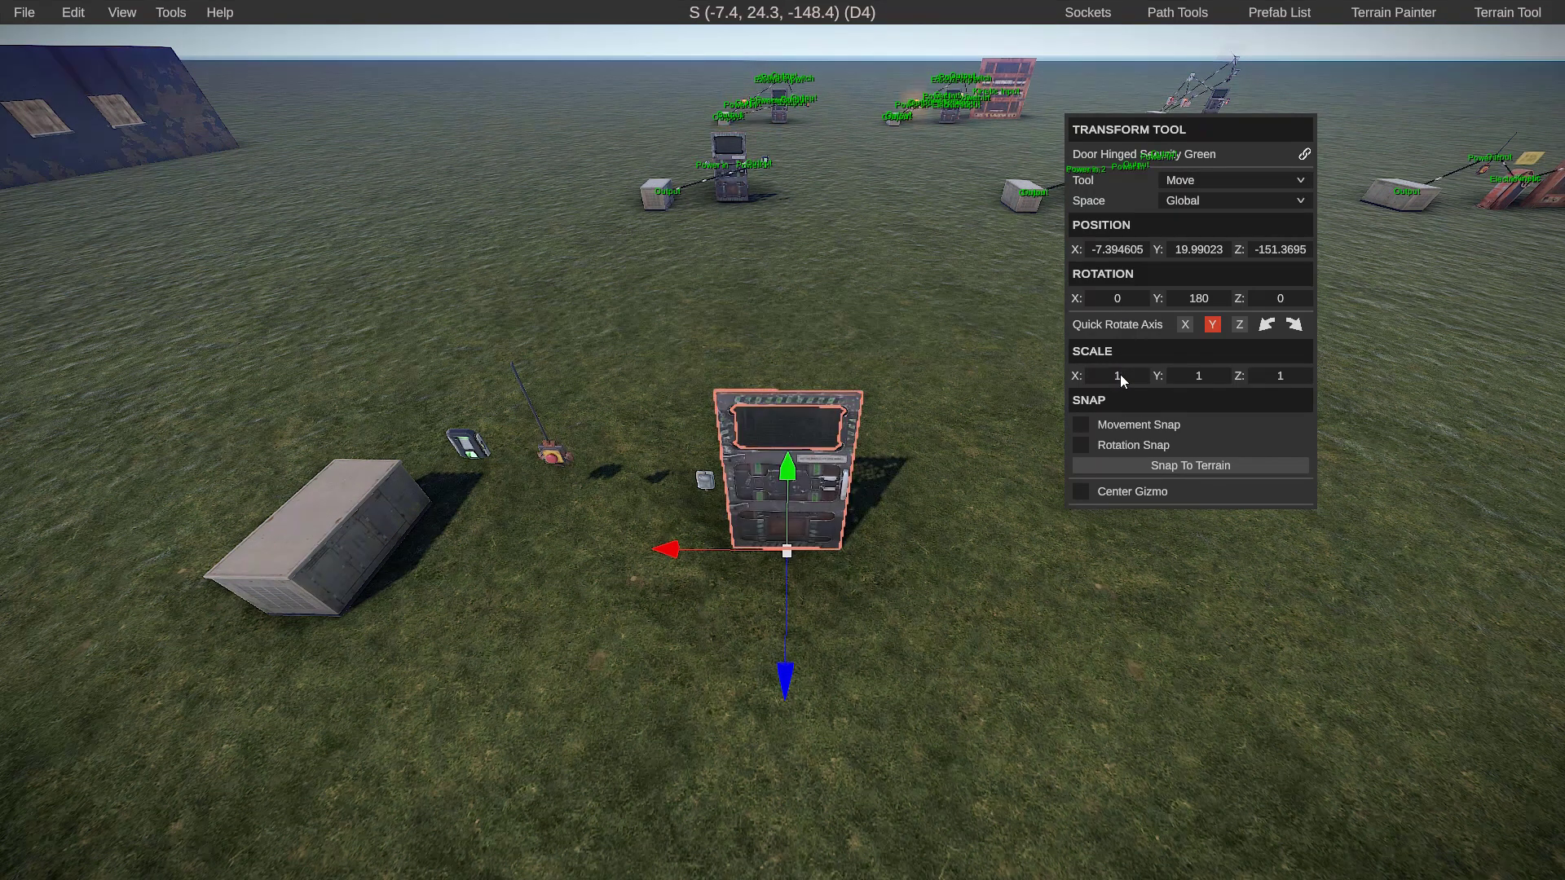
{"action": "left_click", "coordinate": [909, 608]}
Reselect the green security door and flatten it again with an X scale of 0
{"action": "key", "text": "w"}
{"action": "key", "text": "a"}
{"action": "right_click_drag", "start_coordinate": [909, 608], "coordinate": [737, 624]}
{"action": "key", "text": "d"}
{"action": "left_click", "coordinate": [776, 444]}
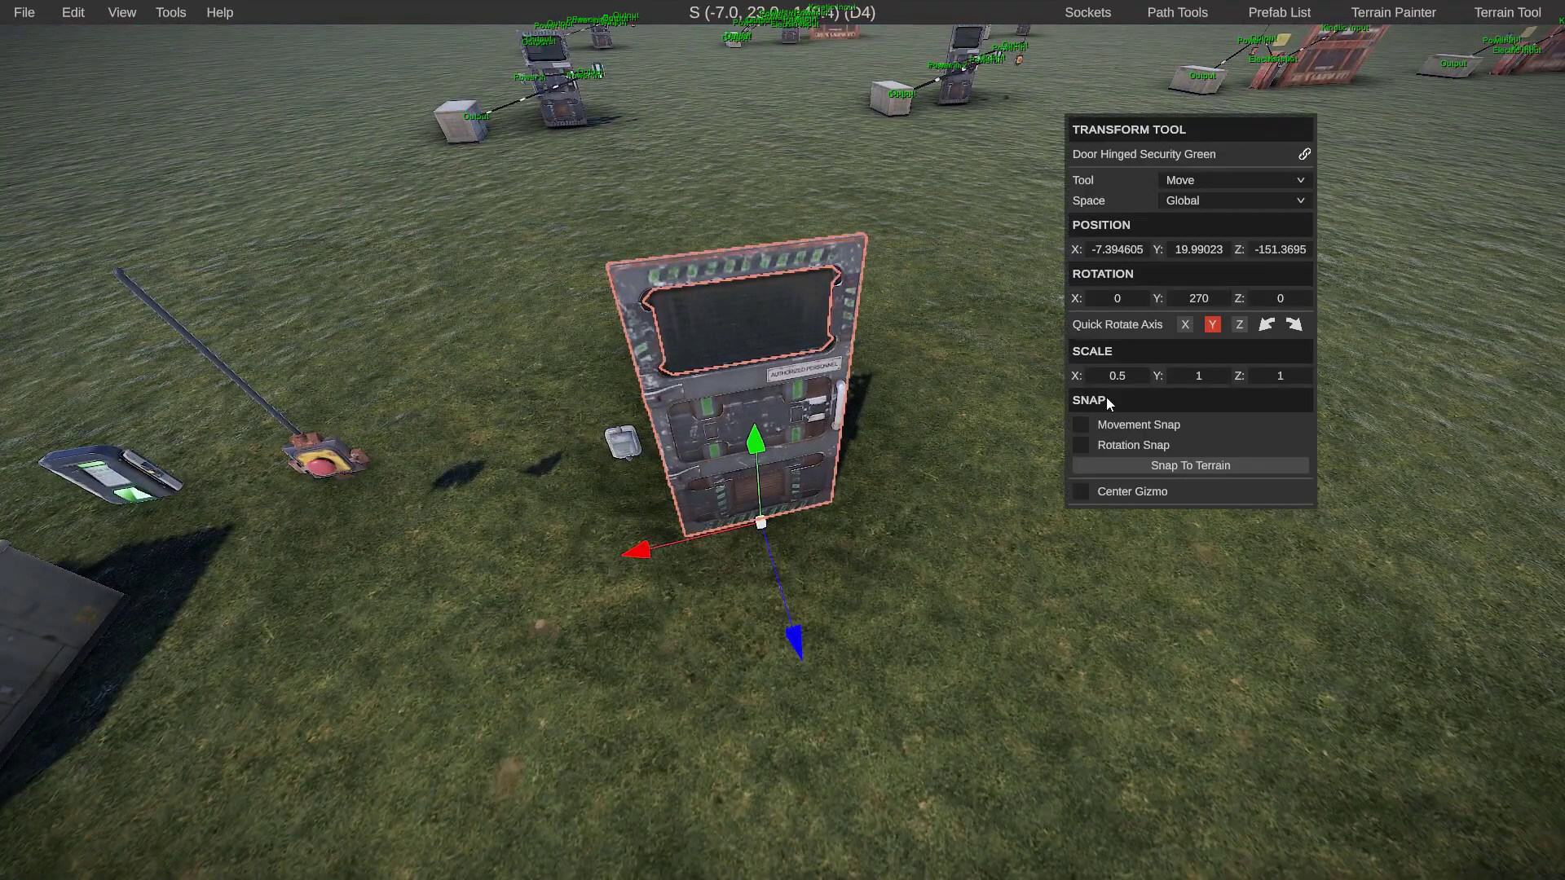
{"action": "double_click", "coordinate": [1120, 376]}
{"action": "type", "text": "0"}
{"action": "key", "text": "Return"}
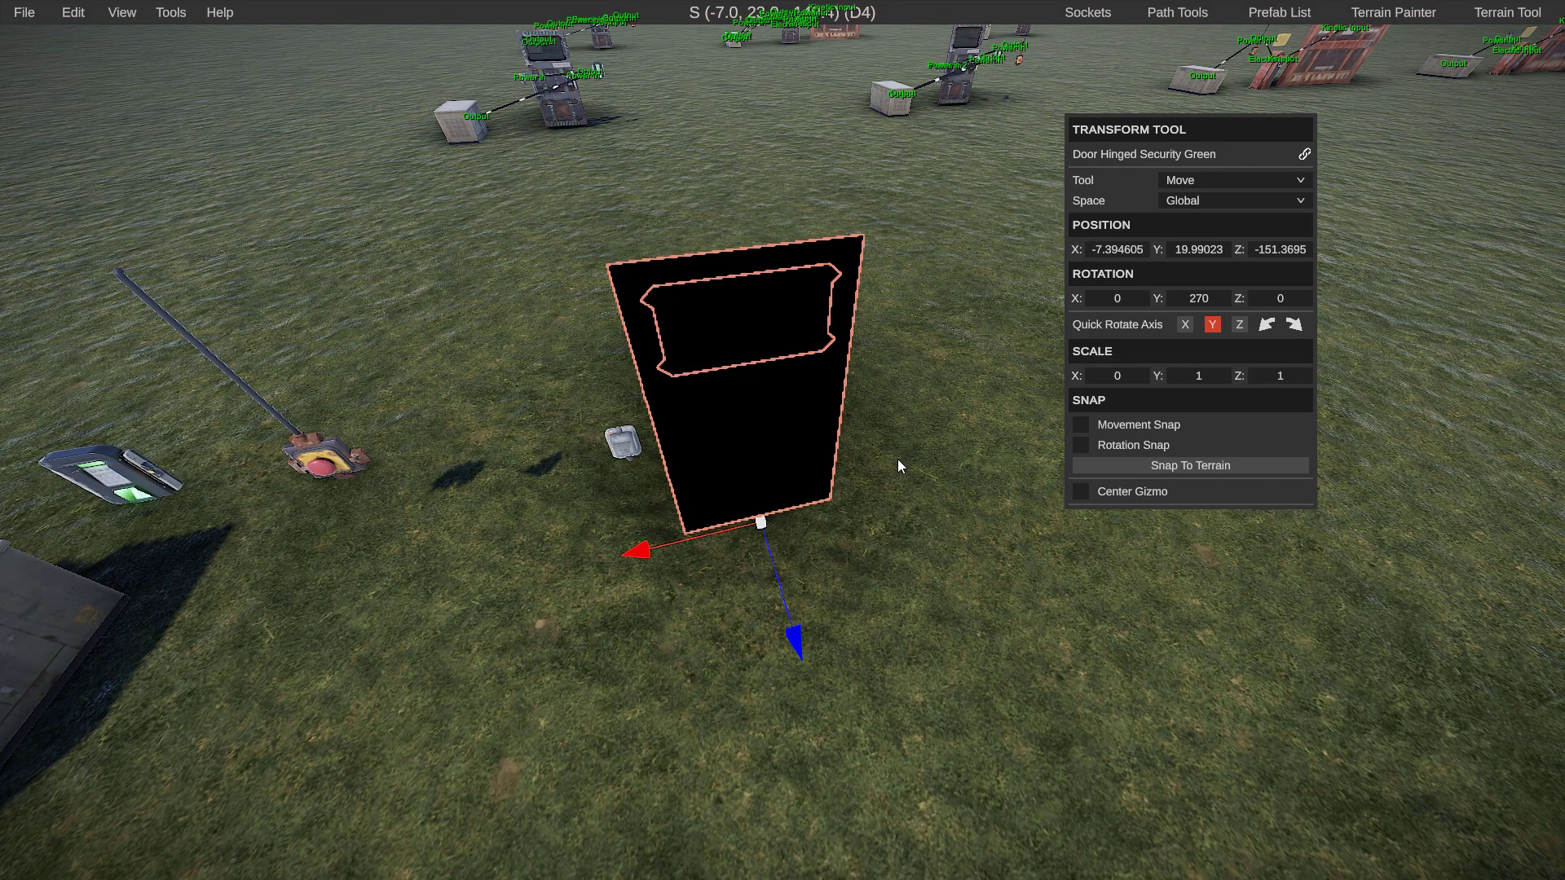
Restore the green security door's X scale to 1 and deselect it
{"action": "double_click", "coordinate": [1112, 380]}
{"action": "type", "text": "1"}
{"action": "key", "text": "Return"}
{"action": "left_click", "coordinate": [530, 303]}
{"action": "right_click_drag", "start_coordinate": [530, 303], "coordinate": [383, 242]}
{"action": "key", "text": "s"}
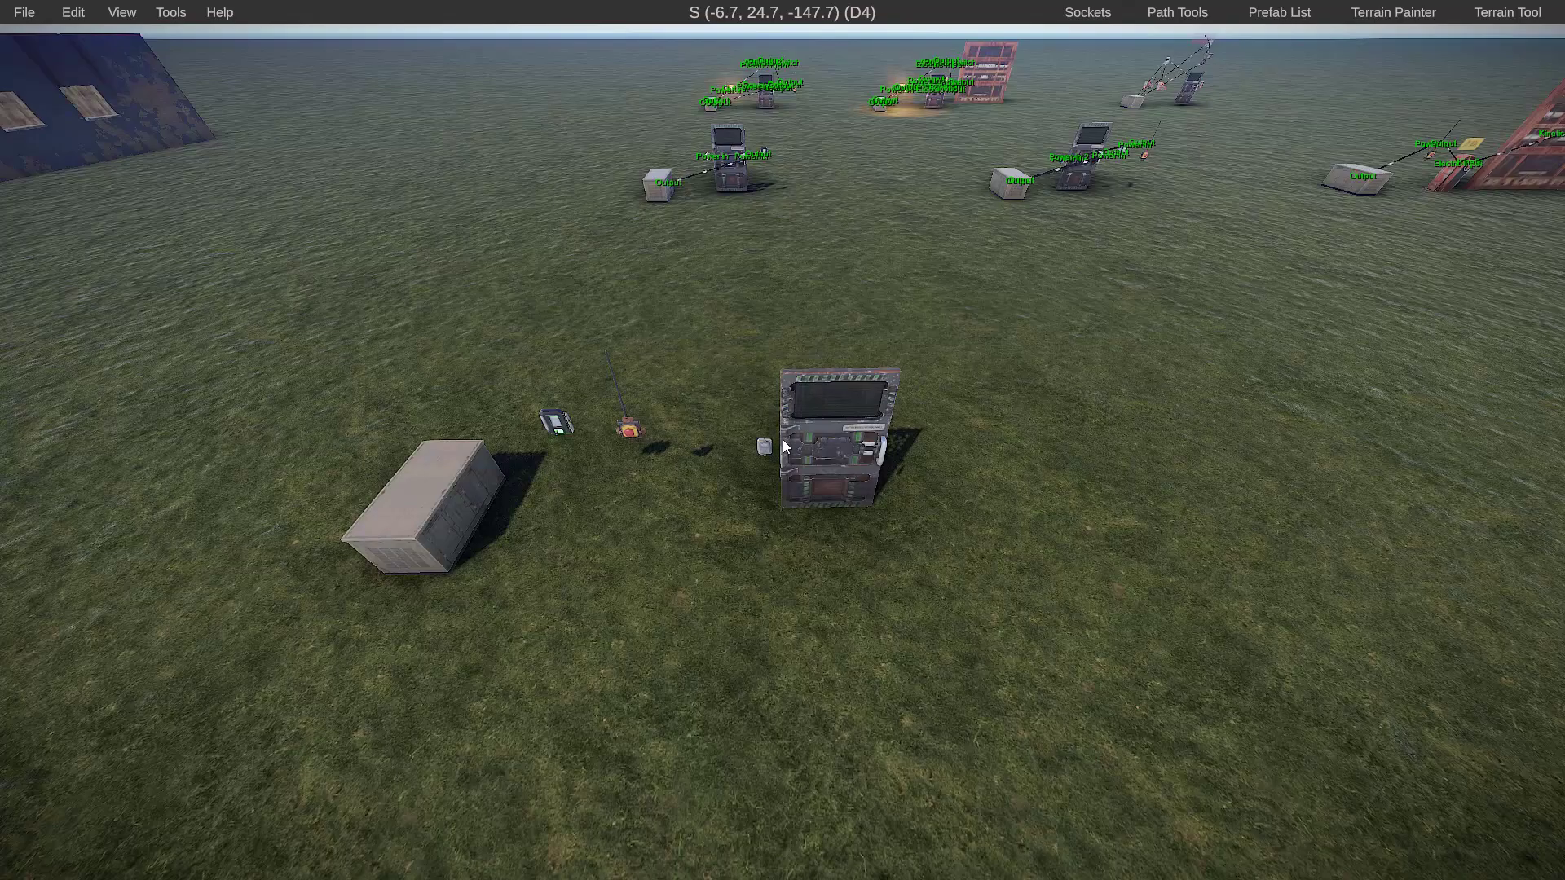
Go over to the neighbouring door puzzle setups to the southwest
{"action": "right_click_drag", "start_coordinate": [782, 438], "coordinate": [832, 426]}
{"action": "key", "text": "w"}
{"action": "key", "text": "e"}
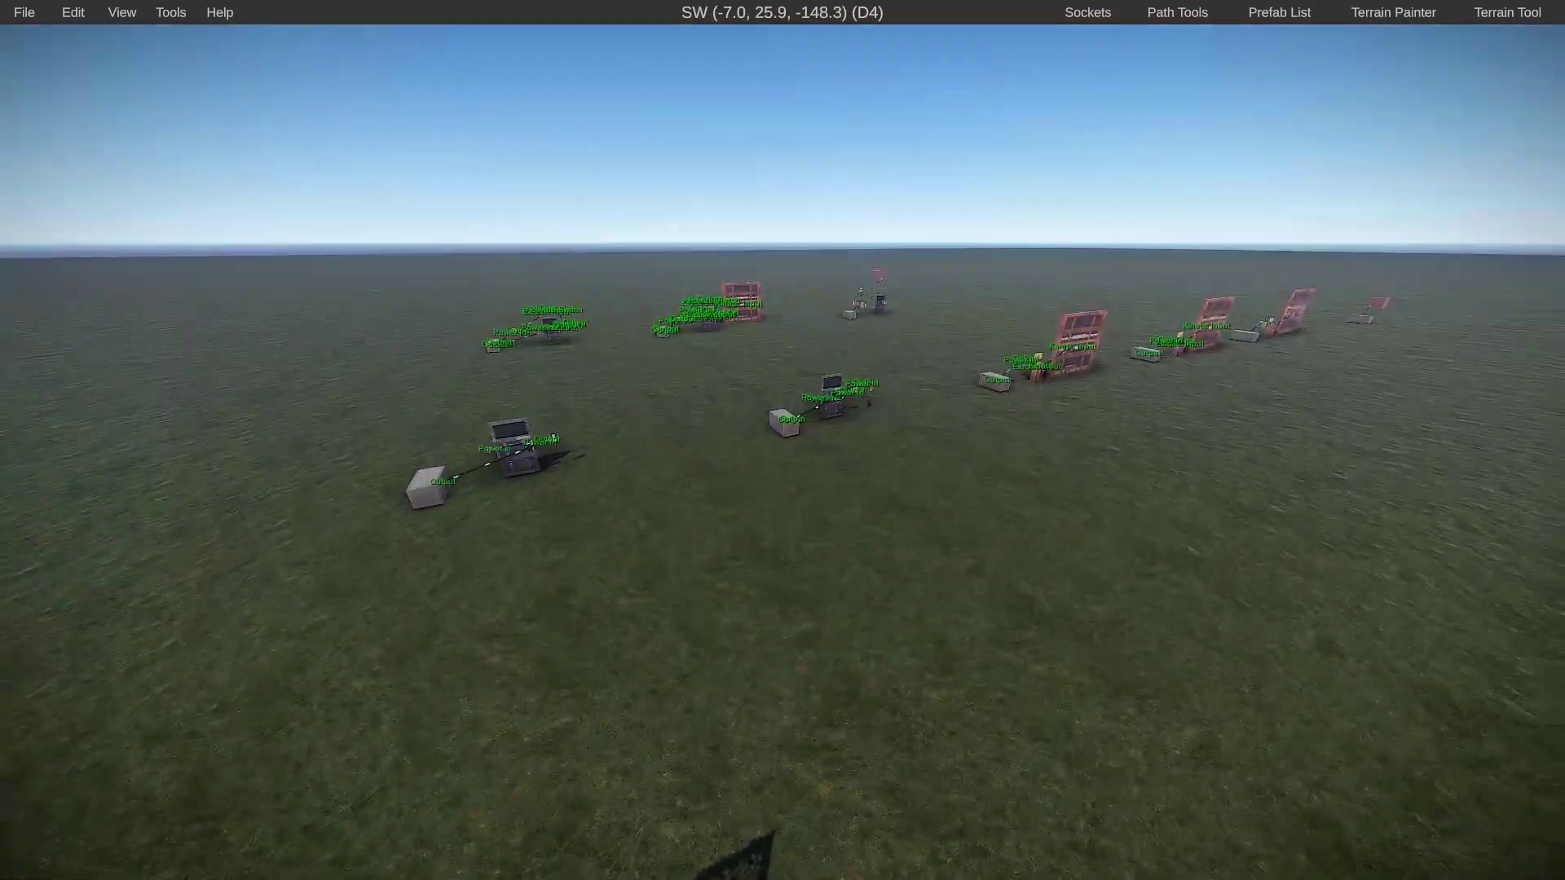